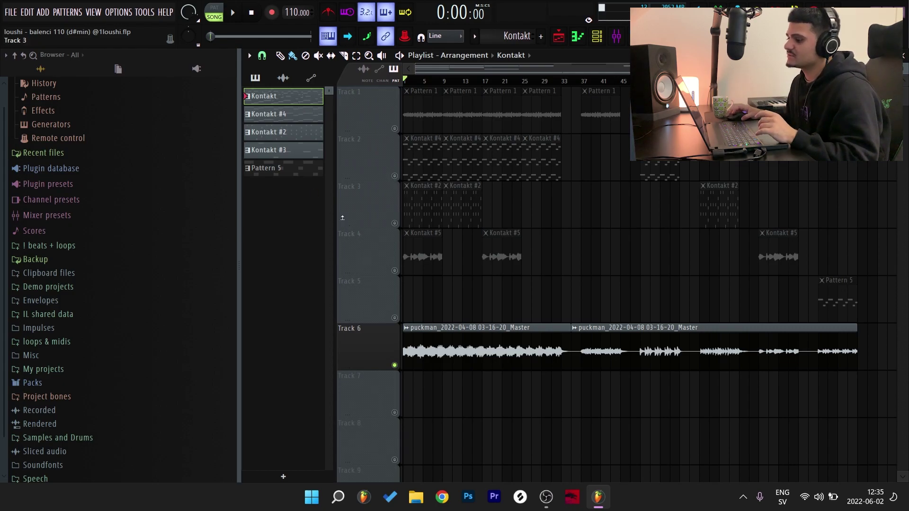
Open the Kontakt channel's instrument from the channel rack and examine its loaded guitar patch
{"action": "key", "text": "F7"}
{"action": "left_click", "coordinate": [596, 36]}
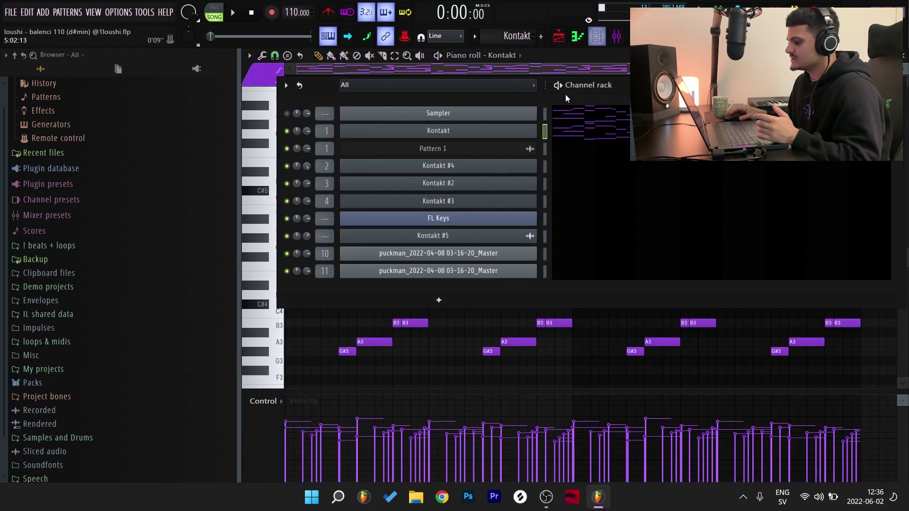
{"action": "left_click", "coordinate": [529, 138]}
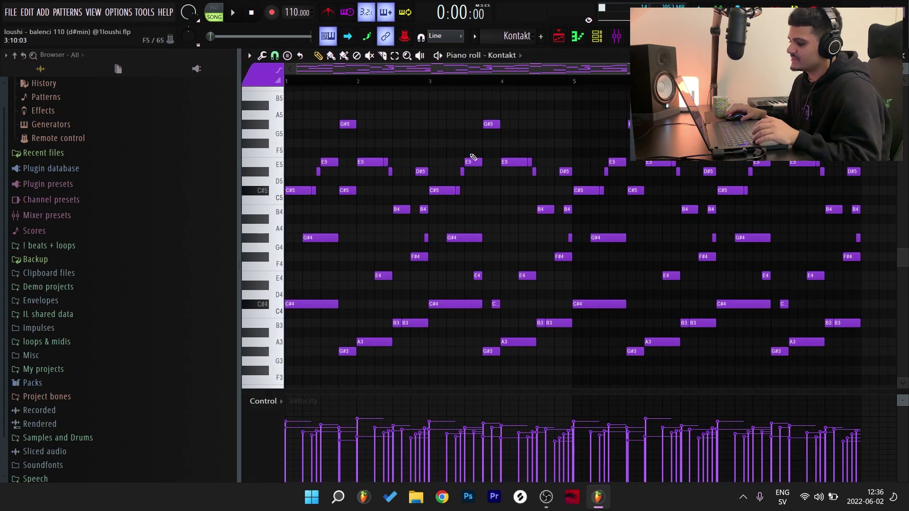
{"action": "scroll", "coordinate": [473, 157], "scroll_direction": "down", "scroll_amount": 2}
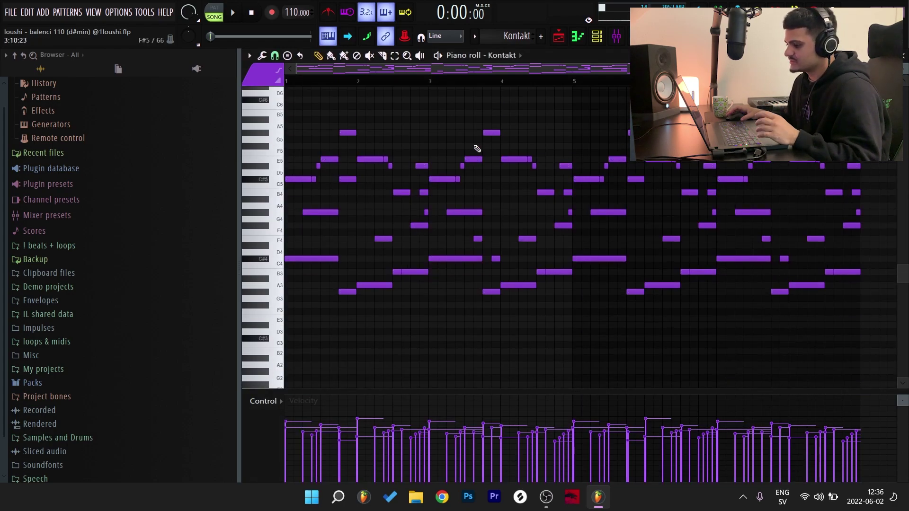
Play back the full Kontakt guitar pattern in the piano roll
{"action": "scroll", "coordinate": [406, 202], "scroll_direction": "up", "scroll_amount": 1}
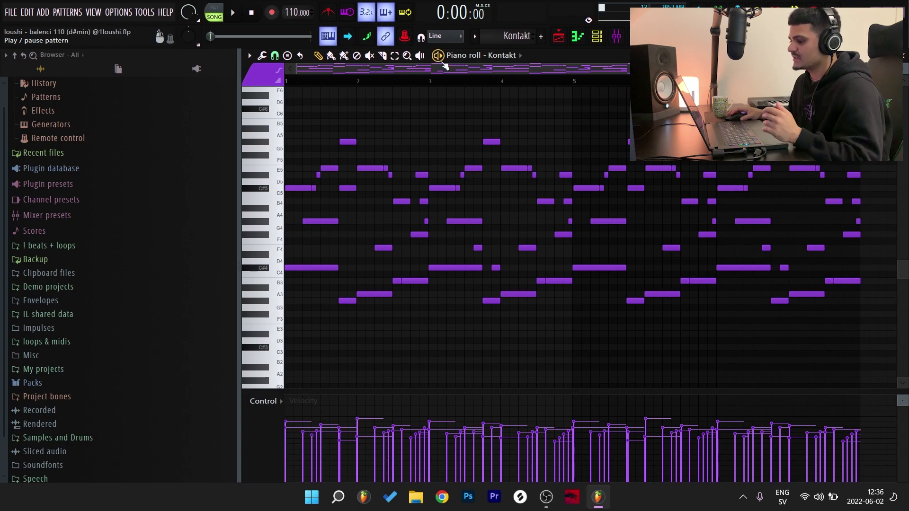
{"action": "key", "text": "space"}
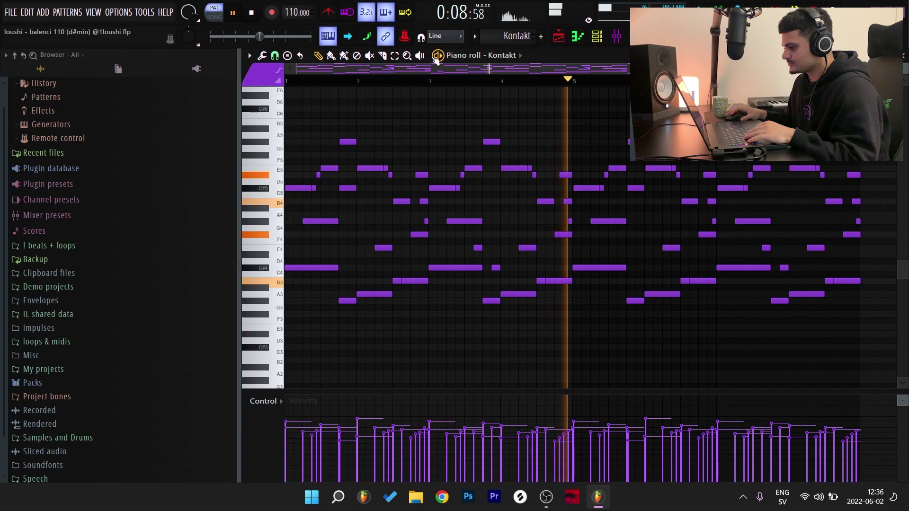
{"action": "key", "text": "space"}
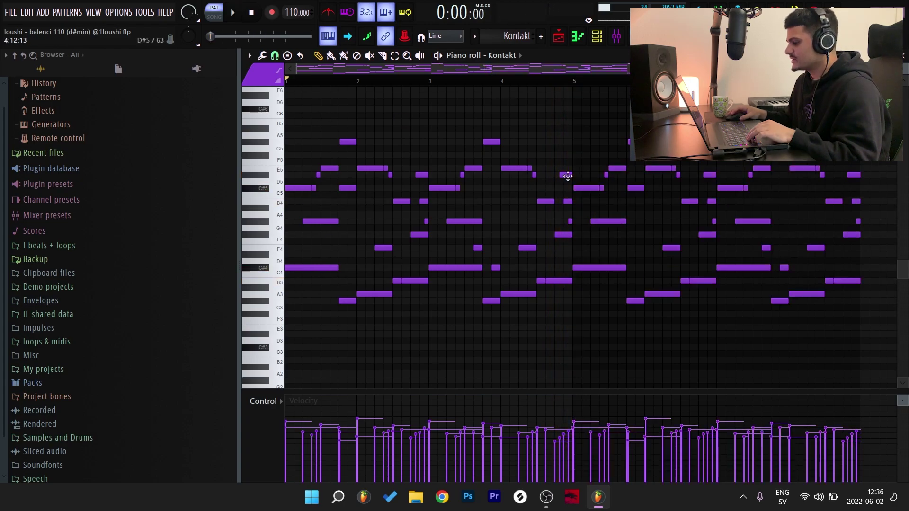
Delete every note in the Kontakt pattern except the C#4, A3 and B3 bass notes in bars 1 and 2
{"action": "left_click_drag", "start_coordinate": [567, 111], "coordinate": [882, 318]}
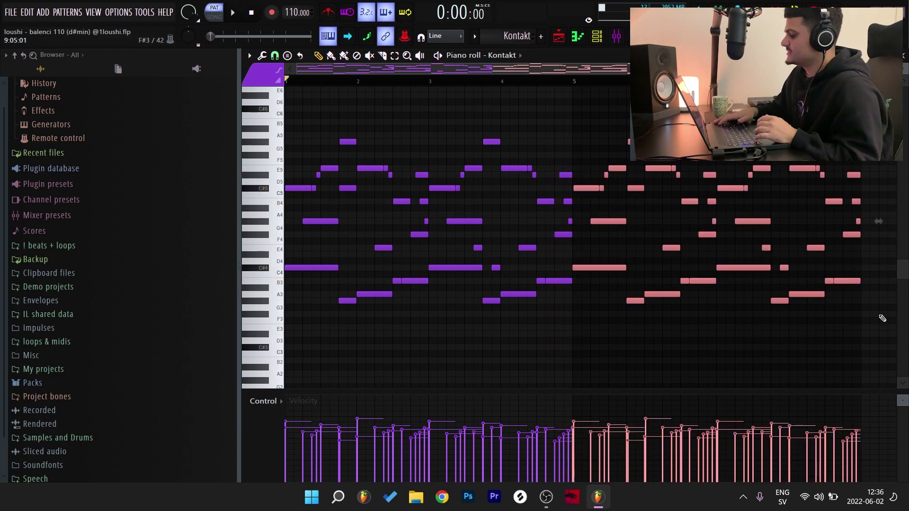
{"action": "key", "text": "Delete"}
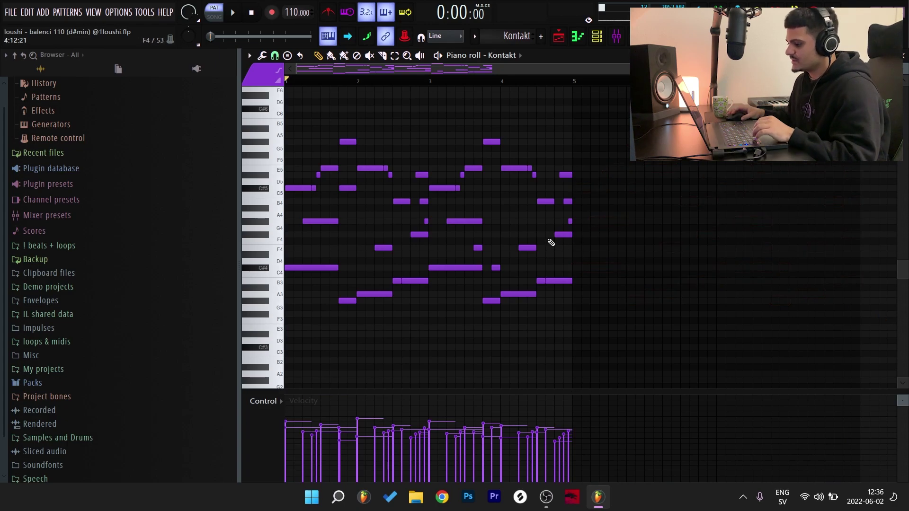
{"action": "left_click_drag", "start_coordinate": [437, 139], "coordinate": [629, 314]}
{"action": "key", "text": "Delete"}
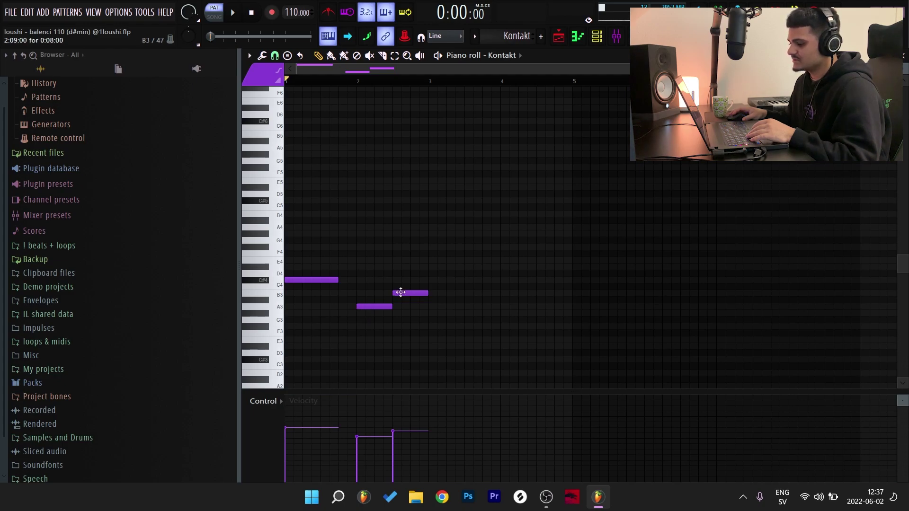
Stack G#4 and C#5 notes of equal length over the opening C#4 bass note and audition the chord
{"action": "scroll", "coordinate": [298, 301], "scroll_direction": "up", "scroll_amount": 2}
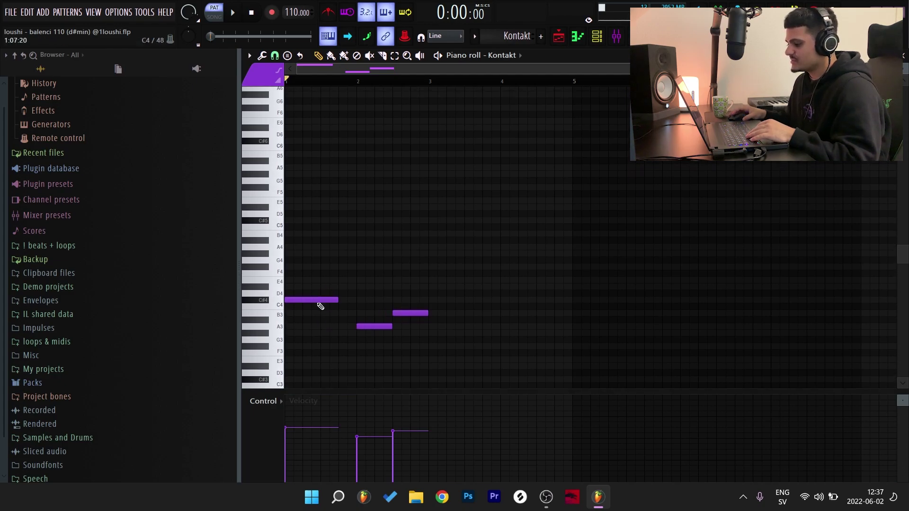
{"action": "left_click", "coordinate": [309, 280]}
{"action": "left_click", "coordinate": [315, 253]}
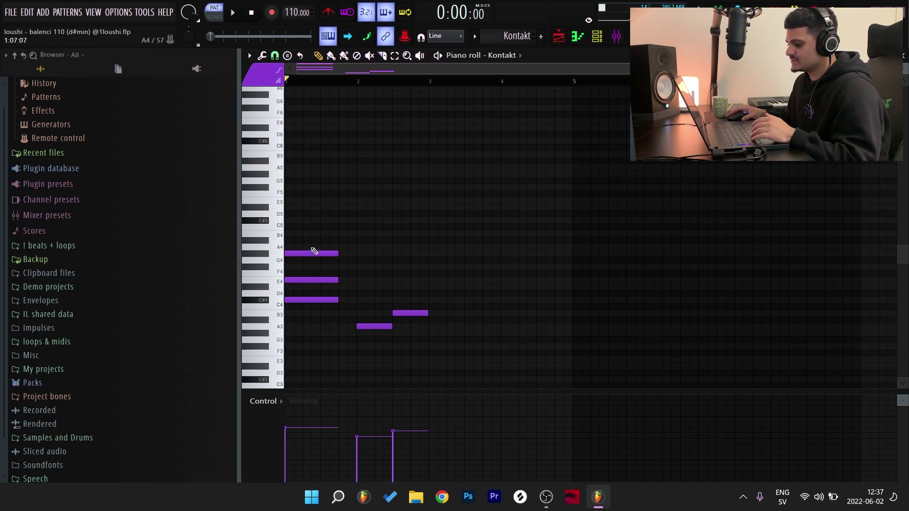
{"action": "right_click", "coordinate": [313, 280]}
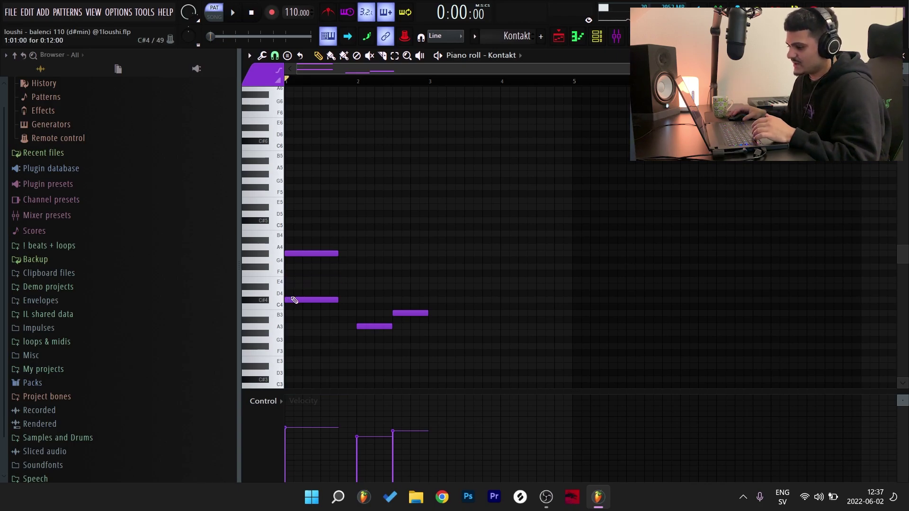
{"action": "left_click", "coordinate": [294, 221]}
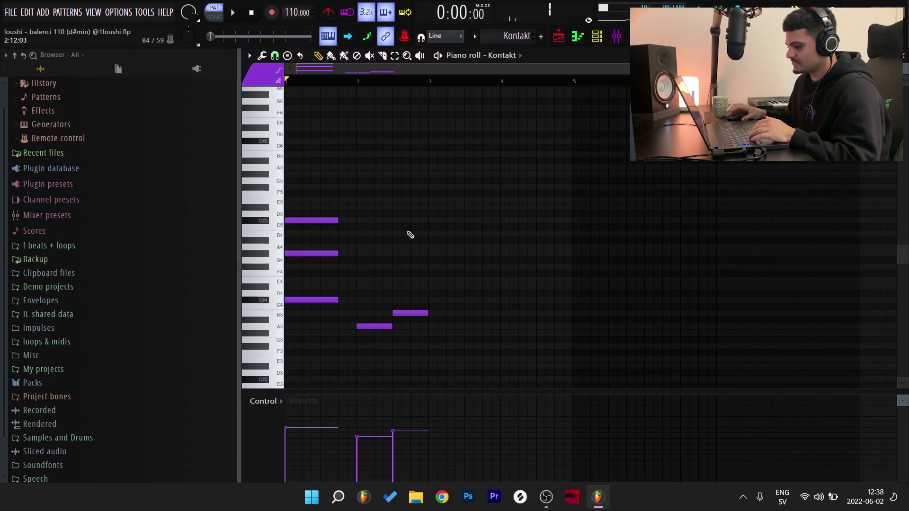
{"action": "key", "text": "space"}
{"action": "key", "text": "space"}
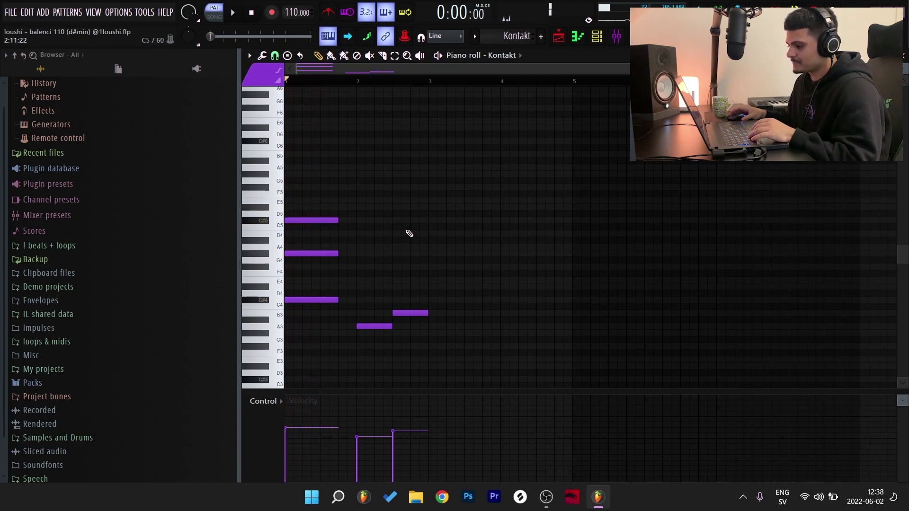
Try the opening chord with E4 in place of the C#5 note and audition it
{"action": "left_click", "coordinate": [298, 280]}
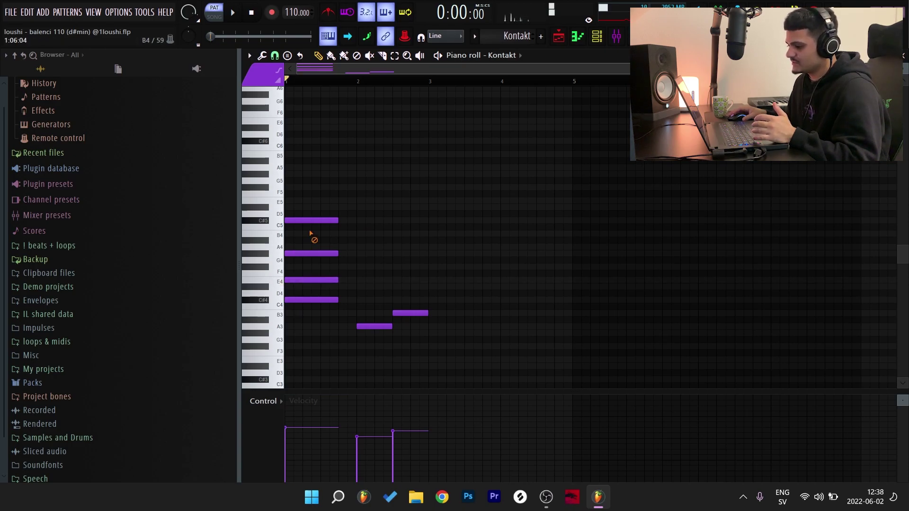
{"action": "right_click", "coordinate": [314, 221]}
{"action": "key", "text": "space"}
Try the E4 note an octave higher, and return that top note to C#5, auditioning each voicing
{"action": "key", "text": "space"}
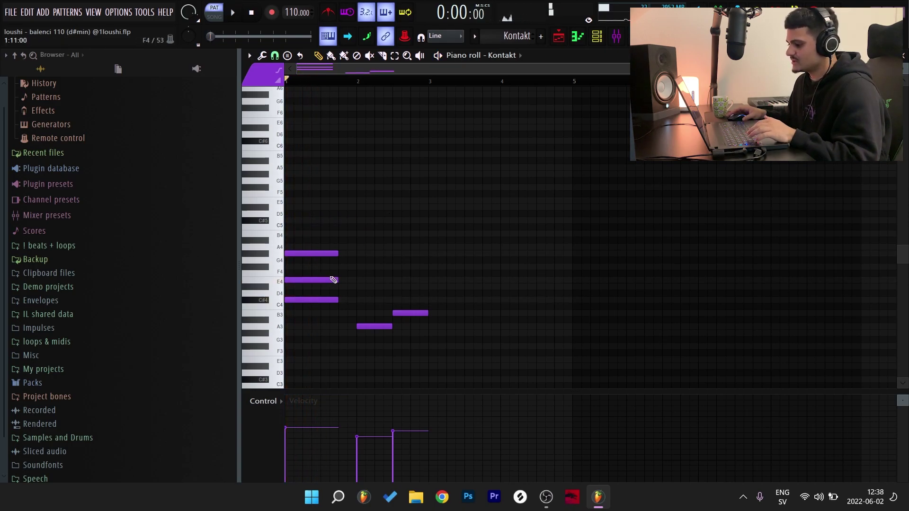
{"action": "left_click", "coordinate": [326, 280]}
{"action": "key", "text": "ctrl+Up"}
{"action": "key", "text": "space"}
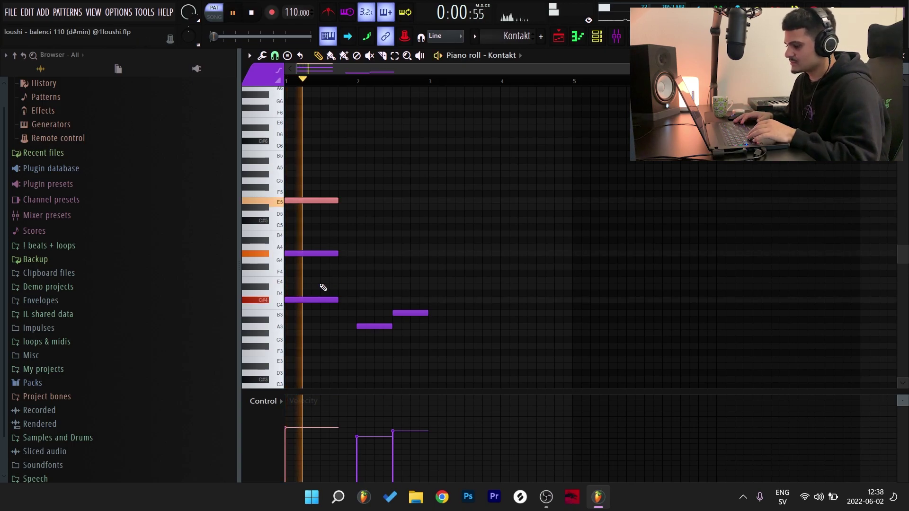
{"action": "key", "text": "space"}
{"action": "key", "text": "shift+Down"}
{"action": "key", "text": "shift+Down"}
{"action": "key", "text": "shift+Down"}
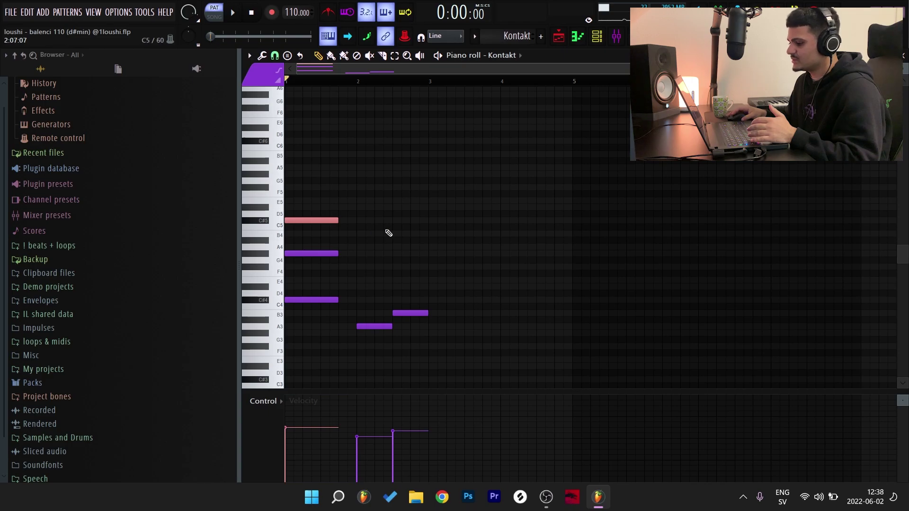
{"action": "key", "text": "space"}
{"action": "key", "text": "space"}
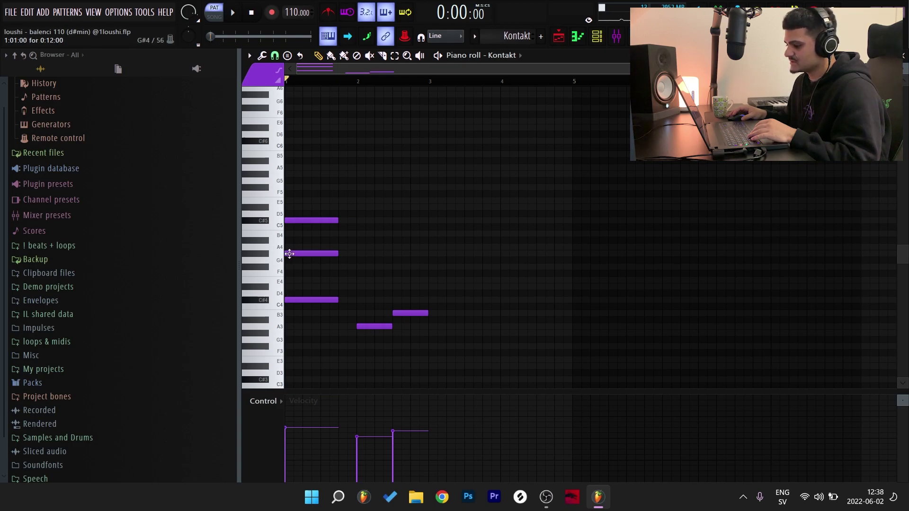
Shift the G#4 note one beat later in bar 1 and audition the pattern
{"action": "left_click_drag", "start_coordinate": [289, 254], "coordinate": [307, 254]}
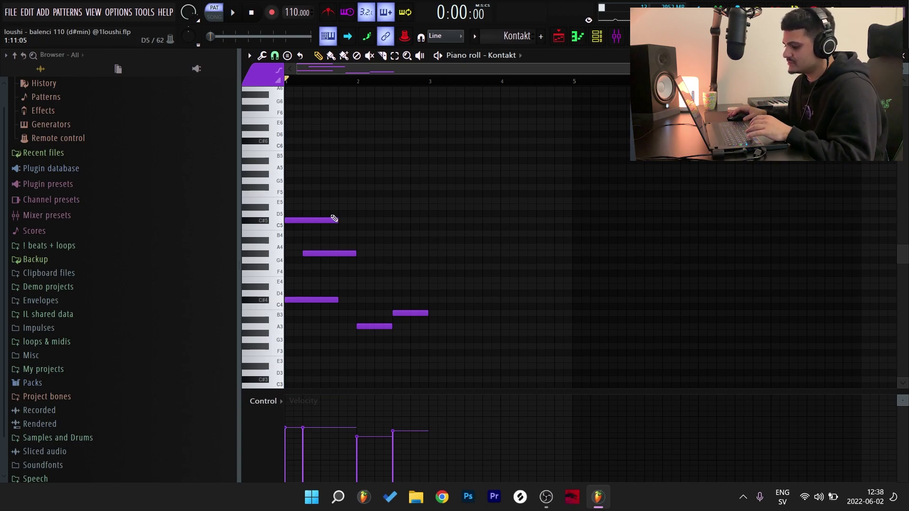
{"action": "key", "text": "space"}
{"action": "key", "text": "space"}
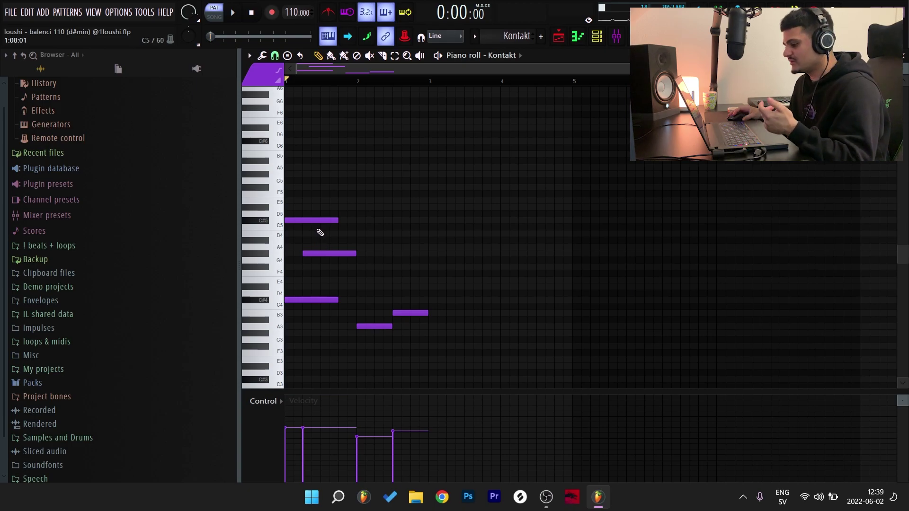
Add an E5 note starting just after the shifted G#4 note in bar 1 and audition it
{"action": "left_click", "coordinate": [307, 201]}
{"action": "mouse_move", "coordinate": [349, 201]}
{"action": "left_mouse_down"}
{"action": "mouse_move", "coordinate": [358, 200]}
{"action": "mouse_move", "coordinate": [348, 200]}
{"action": "left_mouse_up"}
{"action": "key", "text": "space"}
{"action": "key", "text": "space"}
{"action": "key", "text": "space"}
{"action": "key", "text": "space"}
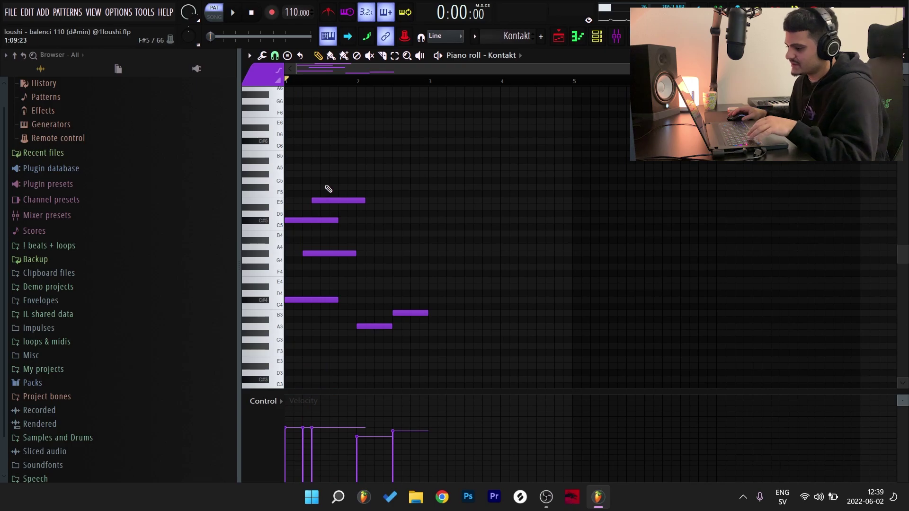
Test other pitches for the new E5 note, settling on C#5 so it repeats the opening melody note
{"action": "left_click", "coordinate": [326, 200], "text": "ctrl"}
{"action": "key", "text": "shift+Up"}
{"action": "key", "text": "shift+Up"}
{"action": "key", "text": "space"}
{"action": "key", "text": "shift+Down"}
{"action": "key", "text": "shift+Down"}
{"action": "key", "text": "shift+Down"}
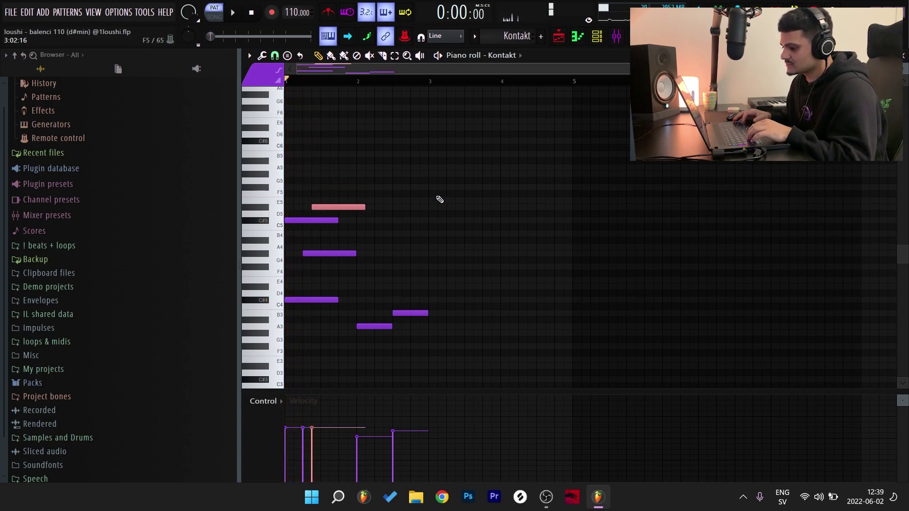
{"action": "key", "text": "shift+Down"}
{"action": "key", "text": "shift+Down"}
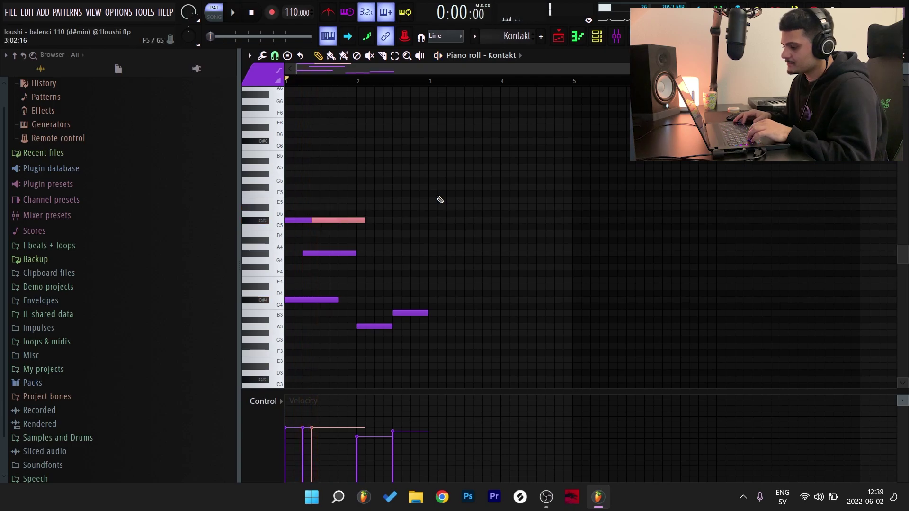
{"action": "key", "text": "space"}
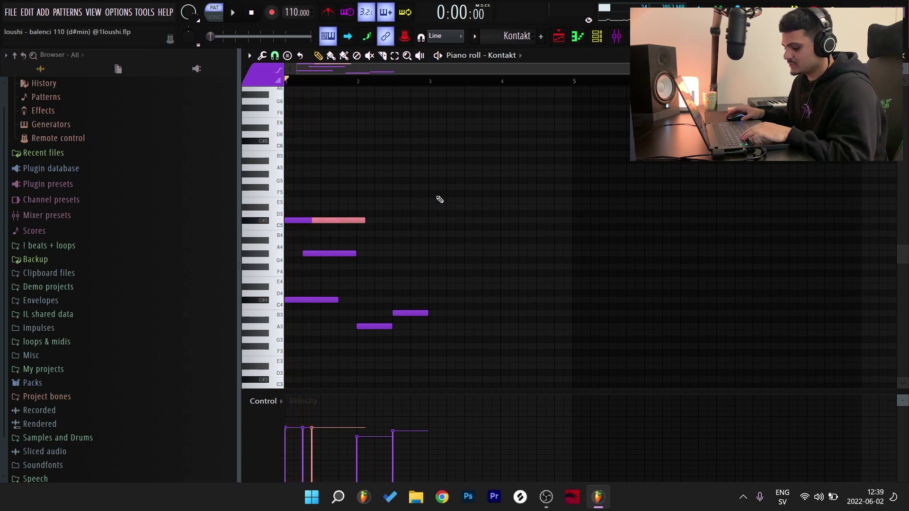
Shorten the opening C#5 note to meet its repeat, cut the repeat to one step, and follow it with a one-step D#5 note
{"action": "key", "text": "shift+d"}
{"action": "mouse_move", "coordinate": [302, 228]}
{"action": "left_mouse_down"}
{"action": "mouse_move", "coordinate": [314, 216]}
{"action": "mouse_move", "coordinate": [312, 222]}
{"action": "left_mouse_up"}
{"action": "key", "text": "ctrl+l"}
{"action": "key", "text": "ctrl+d"}
{"action": "scroll", "coordinate": [313, 227], "scroll_direction": "up", "scroll_amount": 2}
{"action": "left_click", "coordinate": [322, 207]}
Add a four-step E5 note after the short D#5, ending together with the C#4 bass note, and audition the melody
{"action": "left_click", "coordinate": [329, 201]}
{"action": "right_click", "coordinate": [333, 200]}
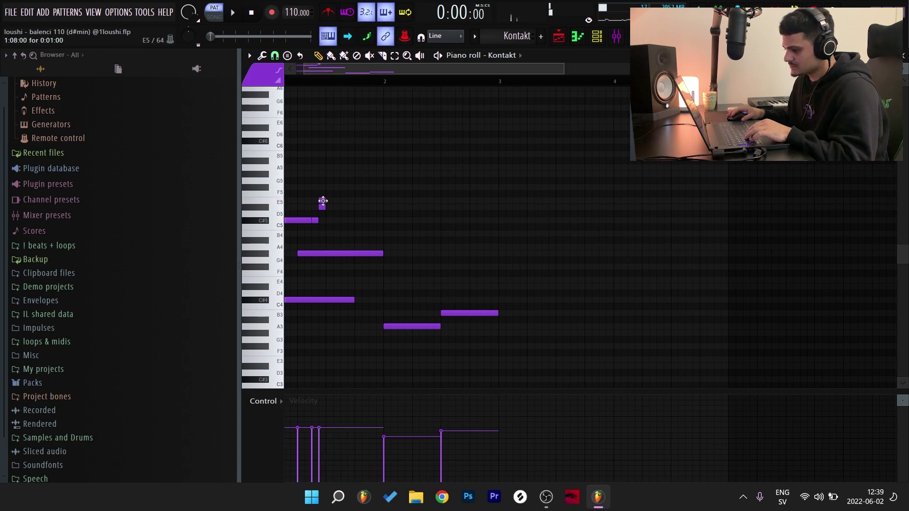
{"action": "key", "text": "space"}
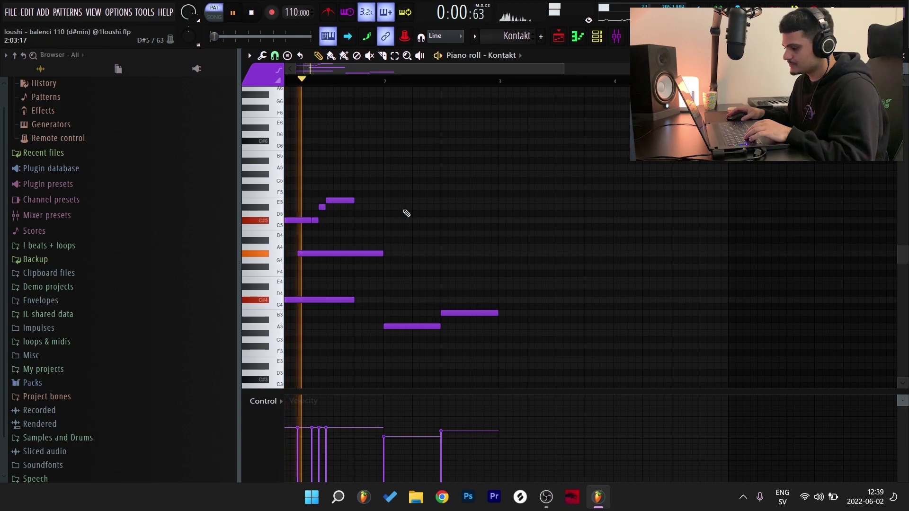
{"action": "right_click", "coordinate": [397, 203], "text": "ctrl"}
{"action": "key", "text": "space"}
{"action": "key", "text": "space"}
{"action": "scroll", "coordinate": [327, 189], "scroll_direction": "up", "scroll_amount": 2, "text": "ctrl"}
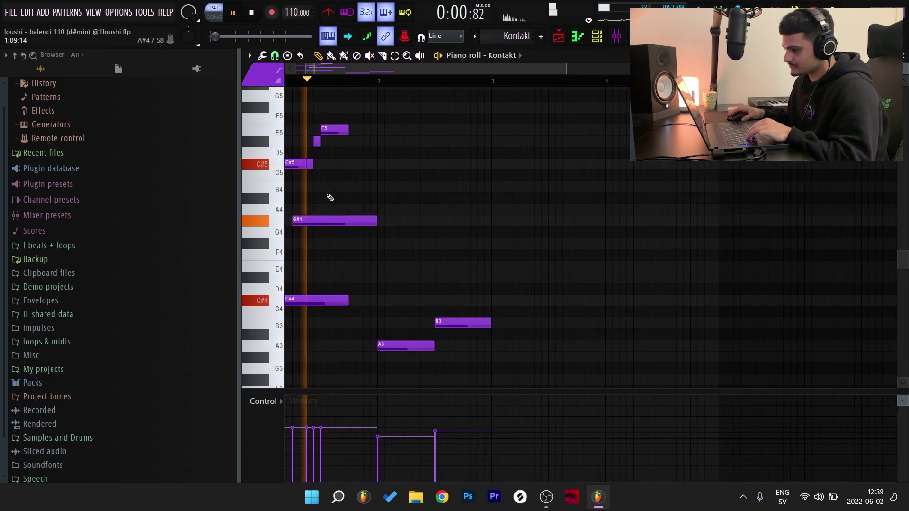
{"action": "key", "text": "space"}
Add a four-step F#5 note after the E5 to fill the end of bar 1 and audition it
{"action": "scroll", "coordinate": [336, 160], "scroll_direction": "up", "scroll_amount": 1}
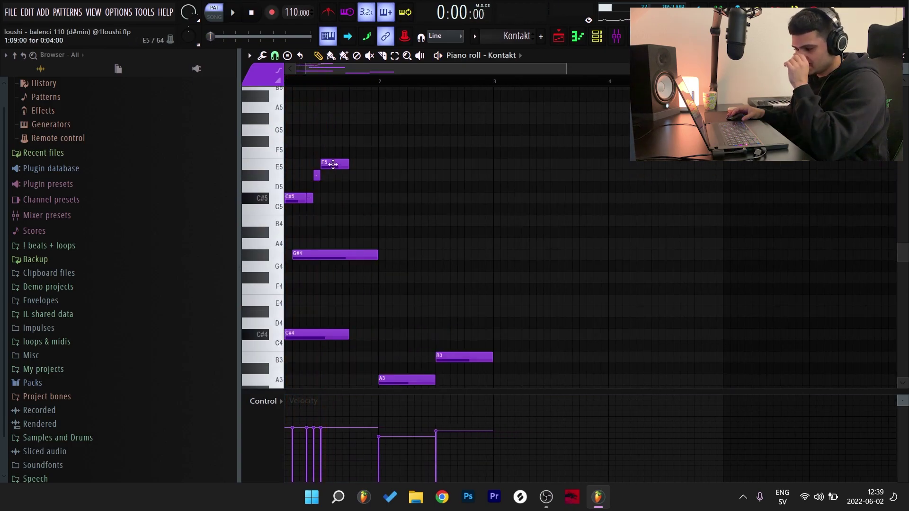
{"action": "key", "text": "space"}
{"action": "left_click", "coordinate": [352, 141]}
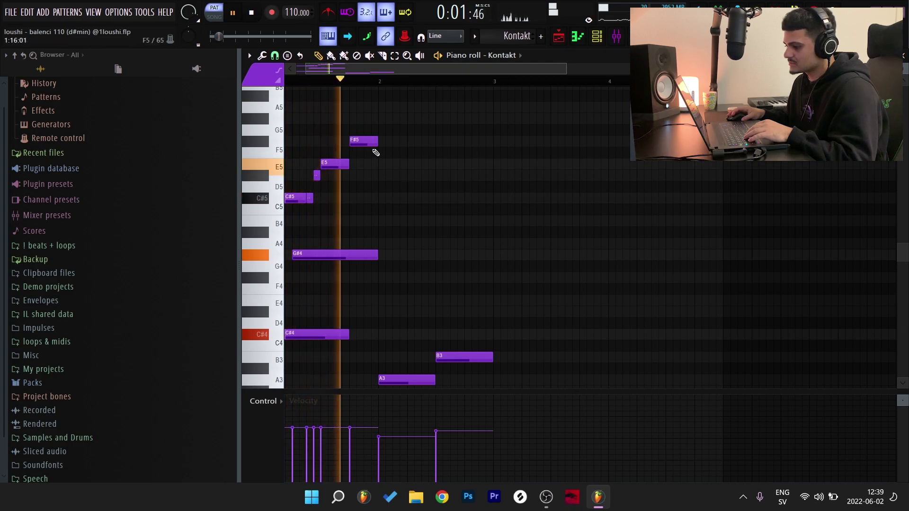
{"action": "key", "text": "space"}
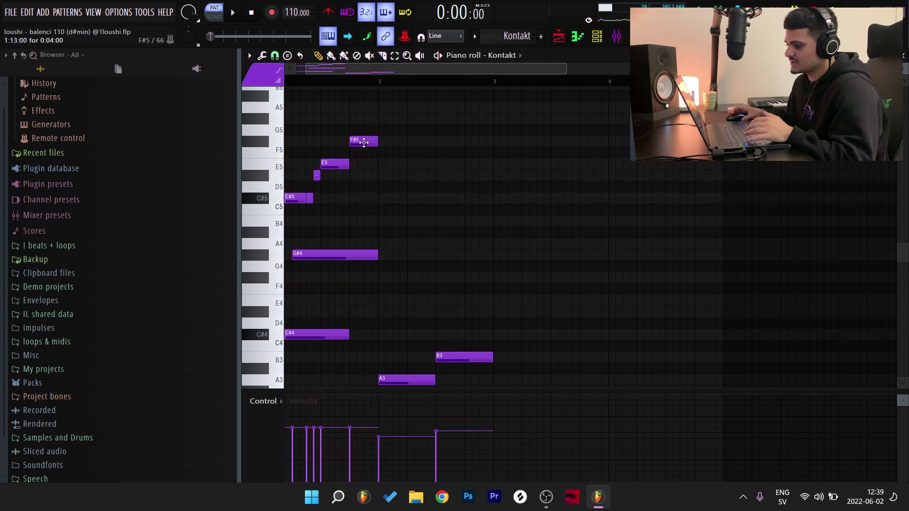
Raise the last melody note of bar 1 to G#5 and audition the result
{"action": "left_click", "coordinate": [364, 142]}
{"action": "left_click_drag", "start_coordinate": [363, 142], "coordinate": [364, 118]}
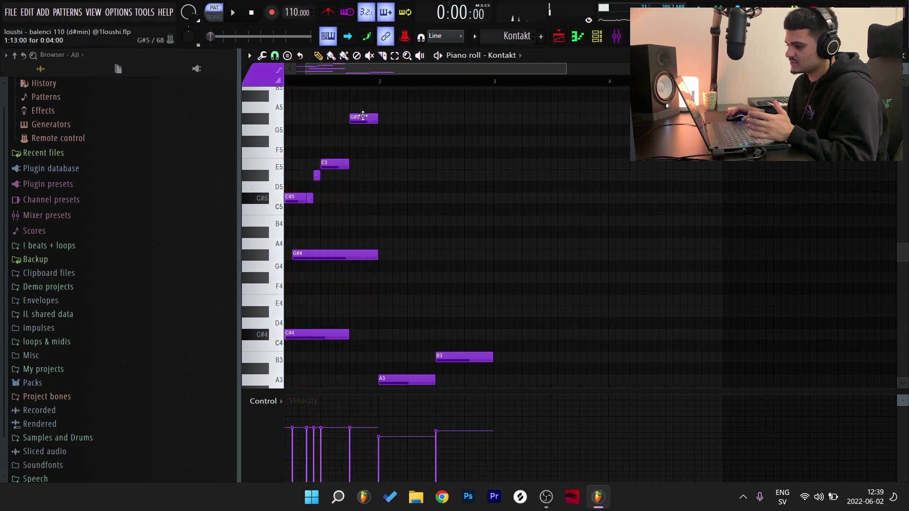
{"action": "key", "text": "space"}
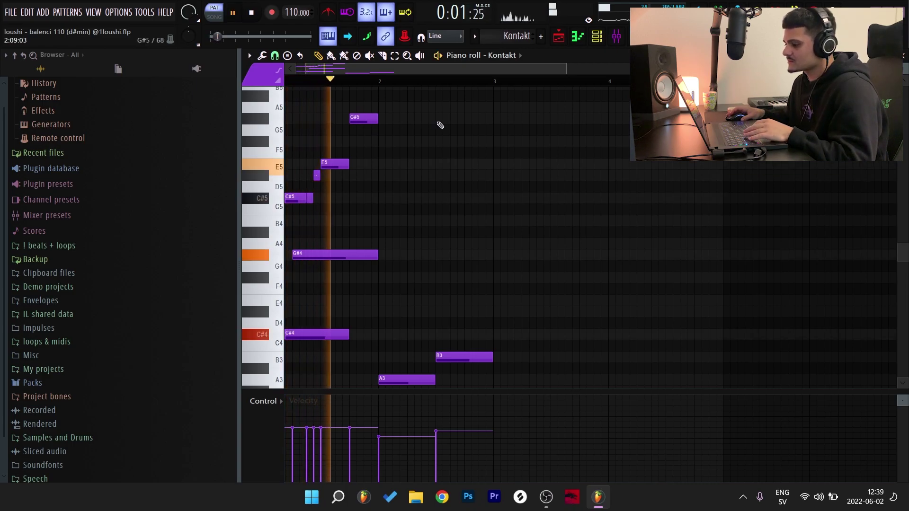
{"action": "key", "text": "space"}
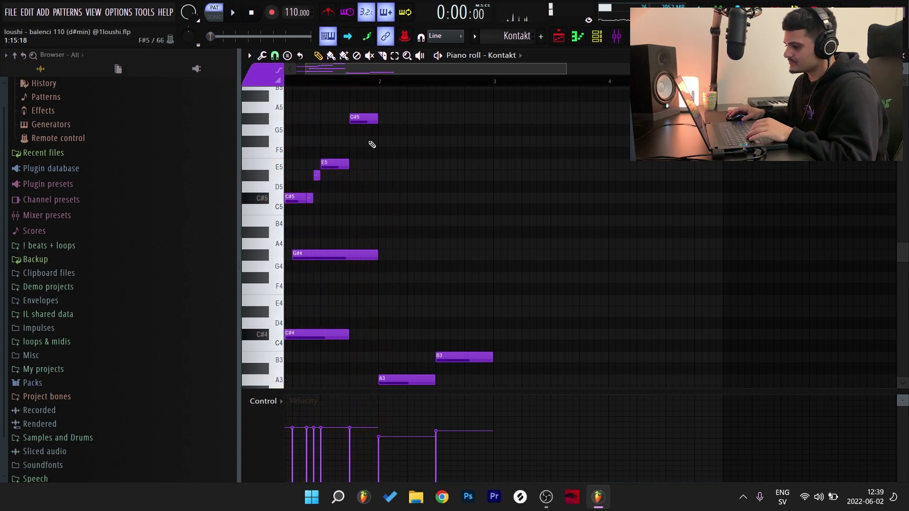
Shorten the G#4 note in bar 1 so it ends together with the C#4 bass note
{"action": "scroll", "coordinate": [358, 211], "scroll_direction": "down", "scroll_amount": 3}
{"action": "left_click_drag", "start_coordinate": [377, 275], "coordinate": [356, 274]}
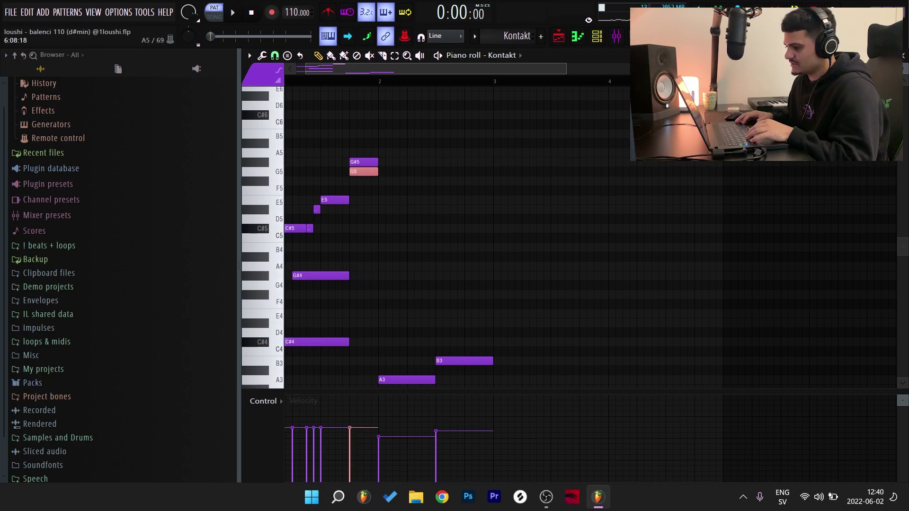
Copy the G#5 note at the end of bar 1 down two octaves to G#3 and audition it
{"action": "key", "text": "shift+Up"}
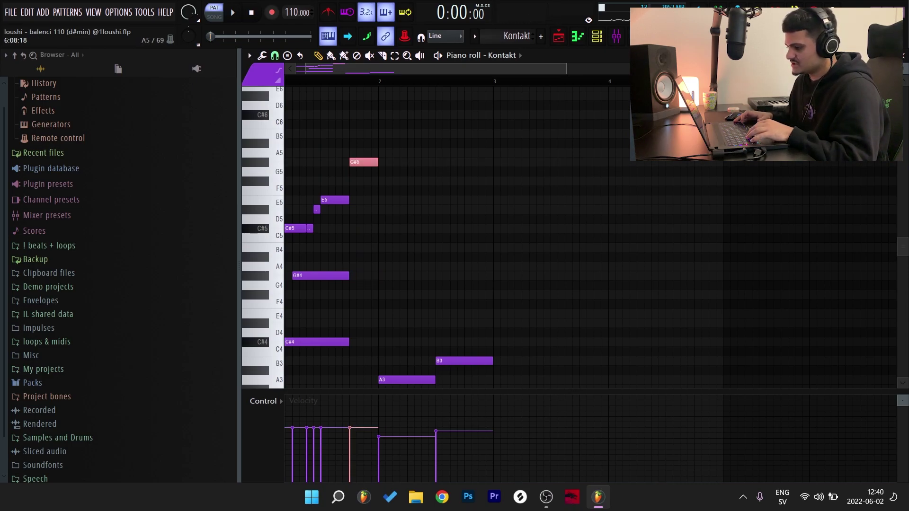
{"action": "key", "text": "ctrl+Down"}
{"action": "key", "text": "ctrl+Down"}
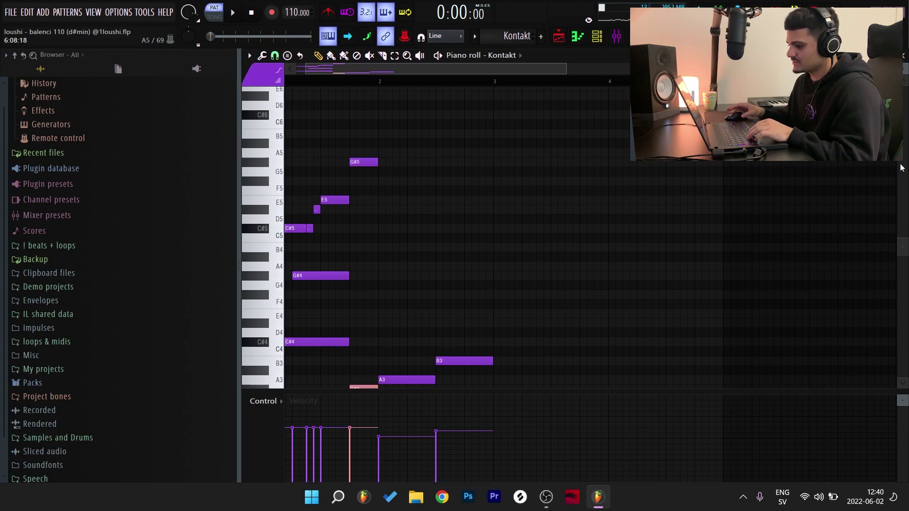
{"action": "scroll", "coordinate": [484, 227], "scroll_direction": "down", "scroll_amount": 1}
{"action": "scroll", "coordinate": [484, 227], "scroll_direction": "down", "scroll_amount": 1}
{"action": "key", "text": "space"}
{"action": "key", "text": "space"}
Add a four-step C#5 note between the G#3 and G#5 at the end of bar 1 and audition it
{"action": "left_click", "coordinate": [365, 262]}
{"action": "right_click", "coordinate": [365, 262]}
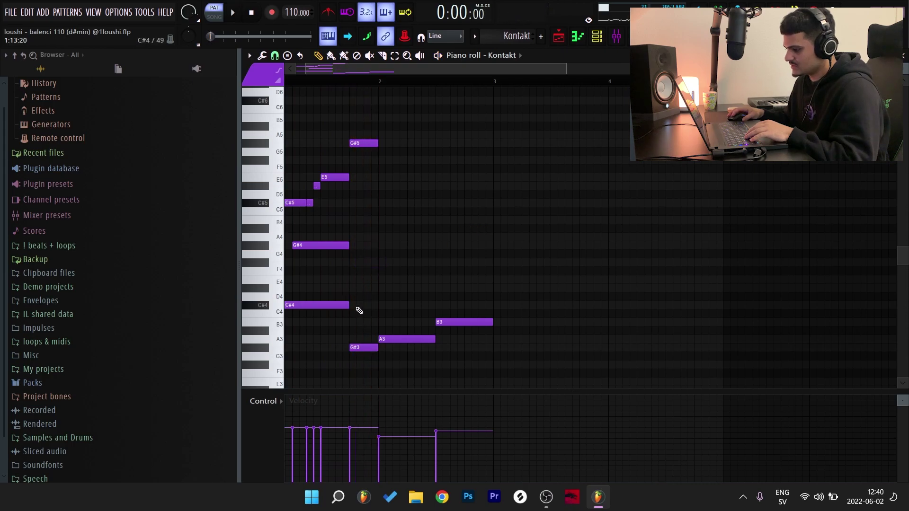
{"action": "left_click", "coordinate": [354, 306]}
{"action": "left_click", "coordinate": [356, 306], "text": "ctrl"}
{"action": "key", "text": "ctrl+Up"}
{"action": "key", "text": "space"}
{"action": "key", "text": "space"}
Add C#4 and E4 notes above the A3 bass note in bar 2 and delete the C#4 again
{"action": "left_click_drag", "start_coordinate": [293, 167], "coordinate": [325, 318]}
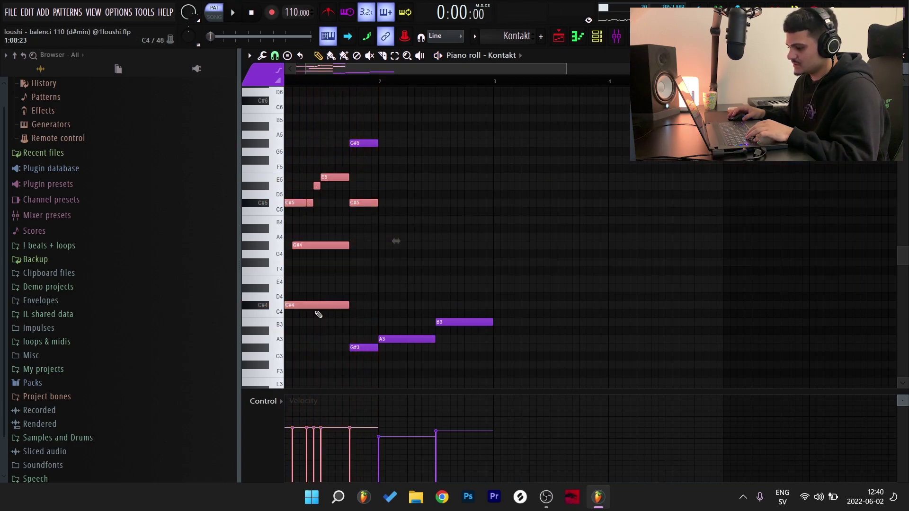
{"action": "left_click", "coordinate": [402, 311]}
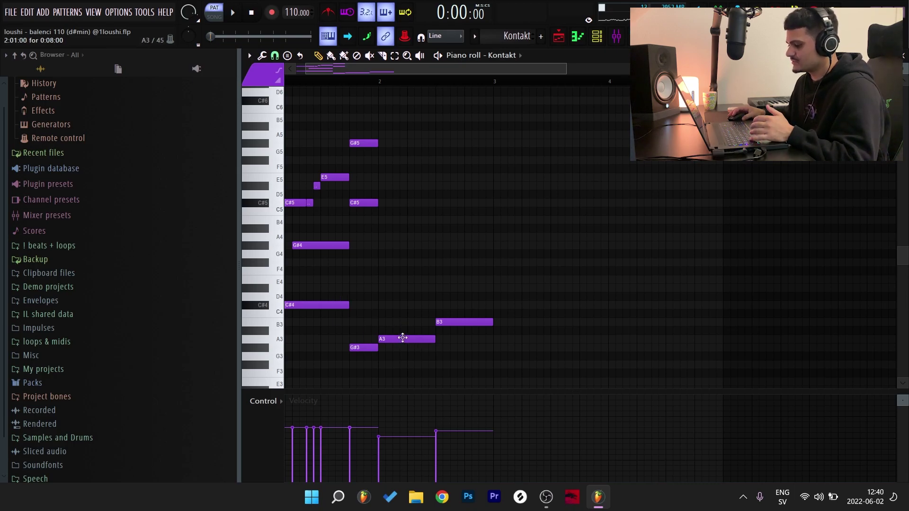
{"action": "left_click", "coordinate": [404, 305]}
{"action": "left_click", "coordinate": [407, 279]}
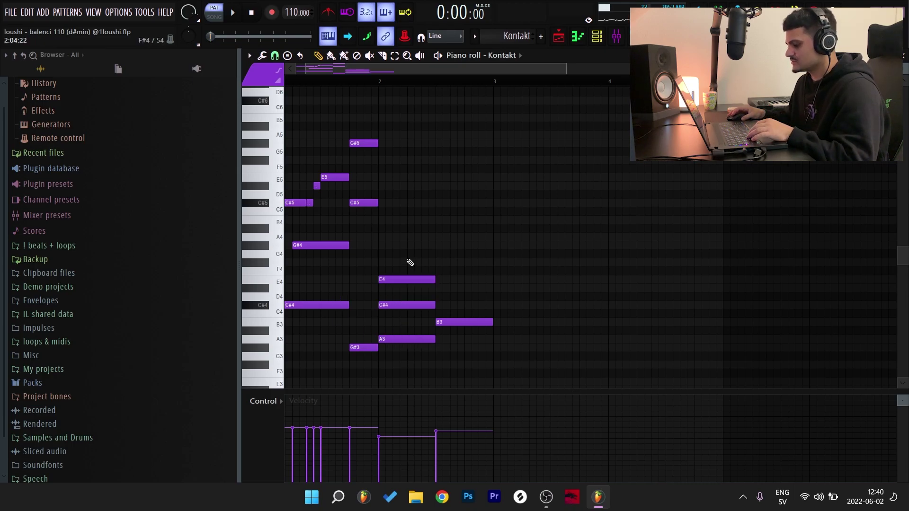
{"action": "right_click", "coordinate": [395, 304]}
{"action": "left_click_drag", "start_coordinate": [400, 298], "coordinate": [402, 273]}
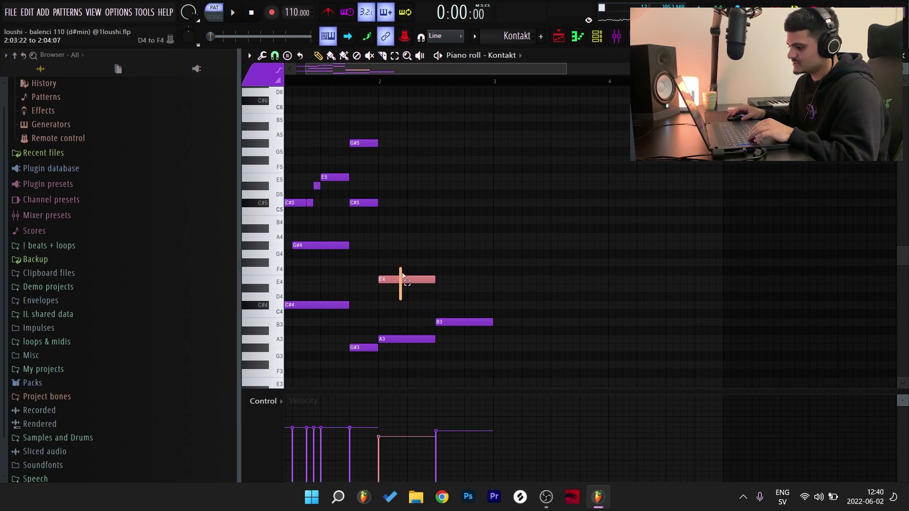
Raise the E4 note in bar 2 an octave to E5 and audition the melody
{"action": "left_click_drag", "start_coordinate": [397, 343], "coordinate": [399, 339]}
{"action": "left_click_drag", "start_coordinate": [397, 307], "coordinate": [409, 270]}
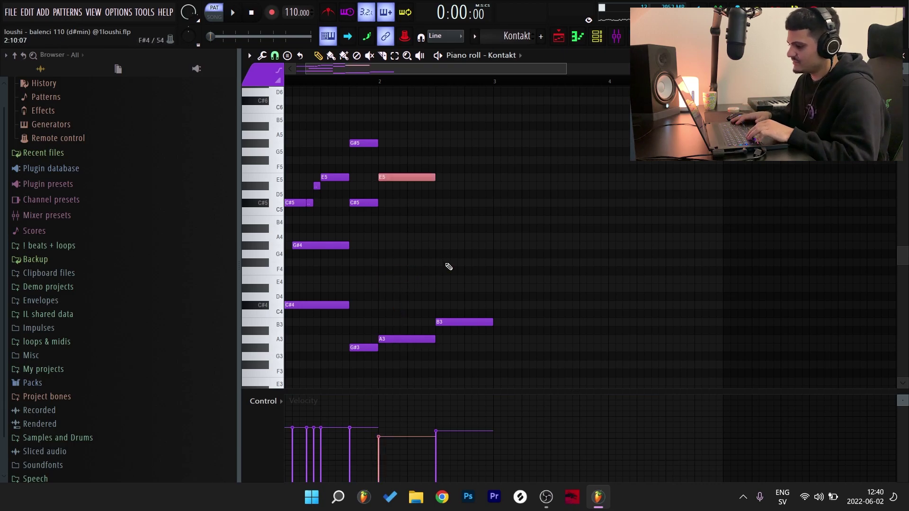
{"action": "key", "text": "space"}
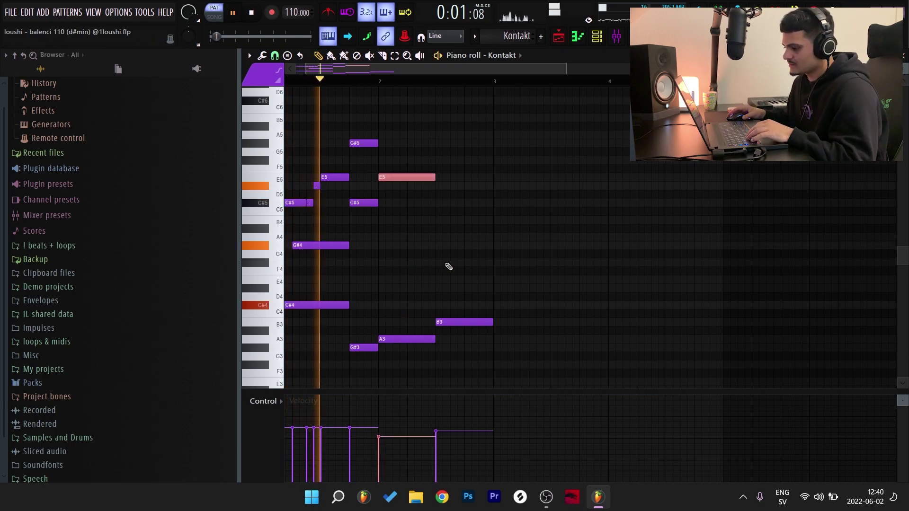
{"action": "key", "text": "space"}
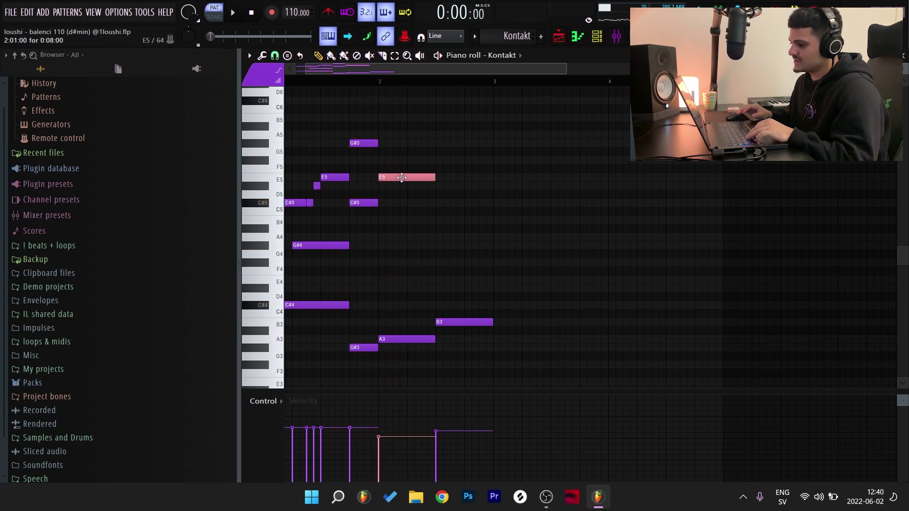
Copy the bar 2 E5 down to E4, fit the copy to the second half of the A3 bass note, and audition it
{"action": "key", "text": "ctrl+Down"}
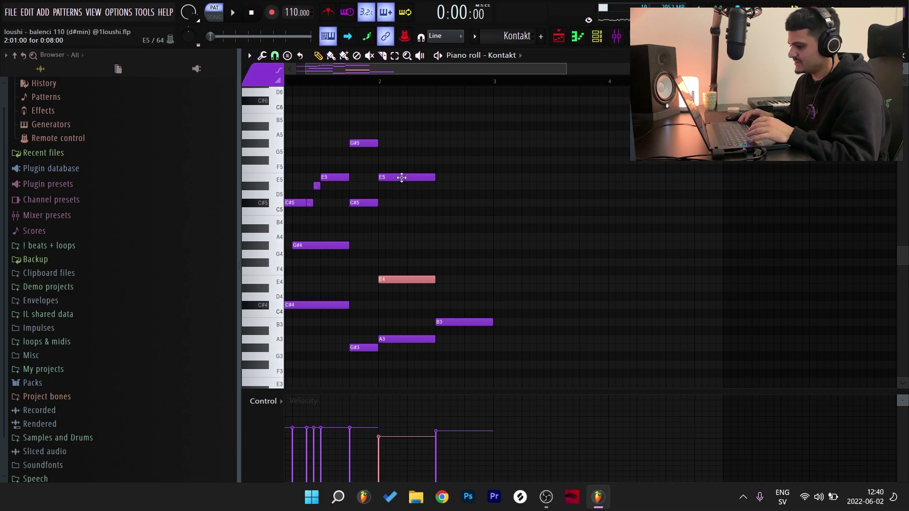
{"action": "left_click_drag", "start_coordinate": [404, 178], "coordinate": [521, 199]}
{"action": "key", "text": "shift+Right"}
{"action": "key", "text": "shift+Right"}
{"action": "key", "text": "shift+Right"}
{"action": "key", "text": "shift+Right"}
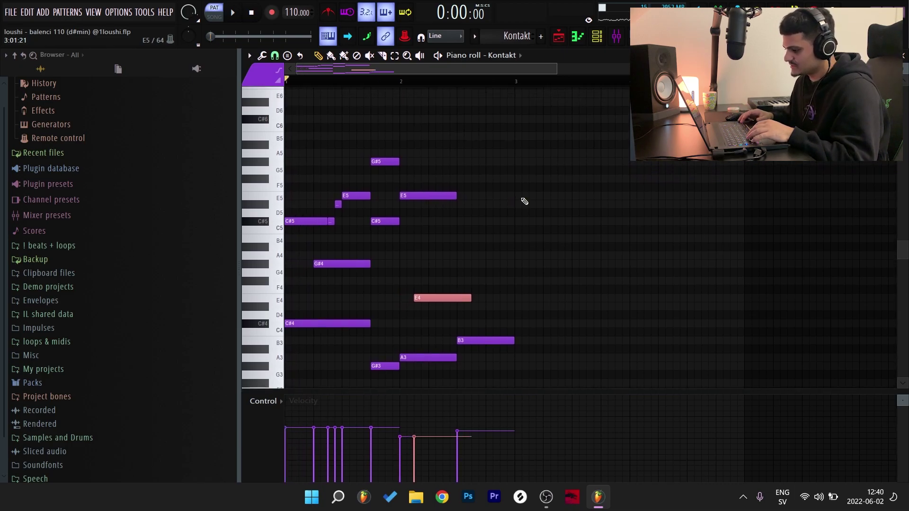
{"action": "left_click_drag", "start_coordinate": [484, 299], "coordinate": [460, 299]}
{"action": "key", "text": "space"}
{"action": "left_click", "coordinate": [490, 290], "text": "ctrl"}
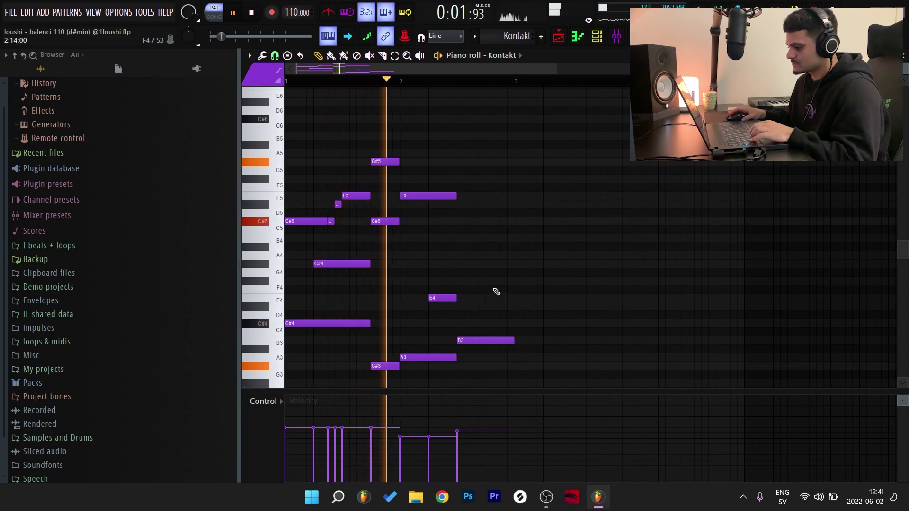
{"action": "key", "text": "space"}
Copy the B3 bass note in bar 2 up an octave to B4
{"action": "scroll", "coordinate": [480, 313], "scroll_direction": "down", "scroll_amount": 1}
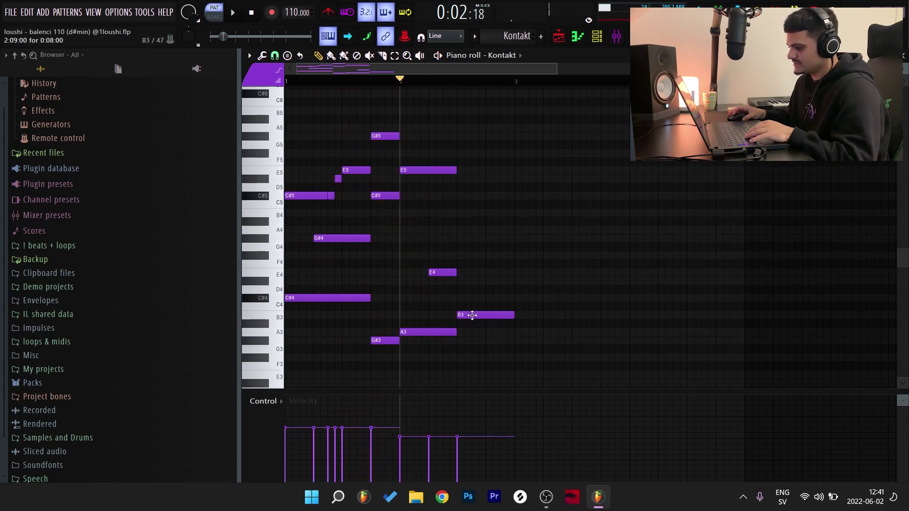
{"action": "mouse_move", "coordinate": [472, 316]}
{"action": "left_mouse_down"}
{"action": "mouse_move", "coordinate": [472, 287]}
{"action": "mouse_move", "coordinate": [472, 310]}
{"action": "left_mouse_up"}
{"action": "key", "text": "shift+Down"}
{"action": "key", "text": "ctrl+Up"}
Add four-step D#4 and F#4 notes over the second half of the B3 bass note, delete the D#4, and audition the result
{"action": "left_click", "coordinate": [494, 286]}
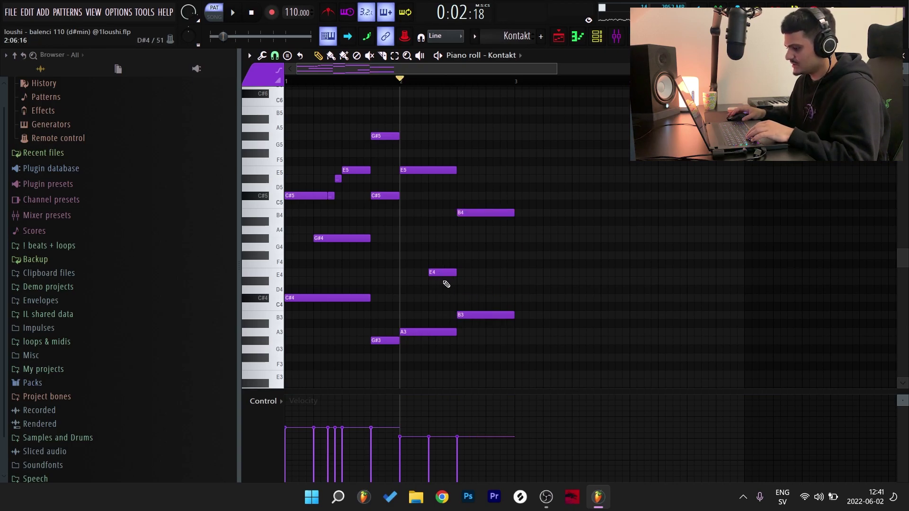
{"action": "left_click_drag", "start_coordinate": [438, 276], "coordinate": [496, 275]}
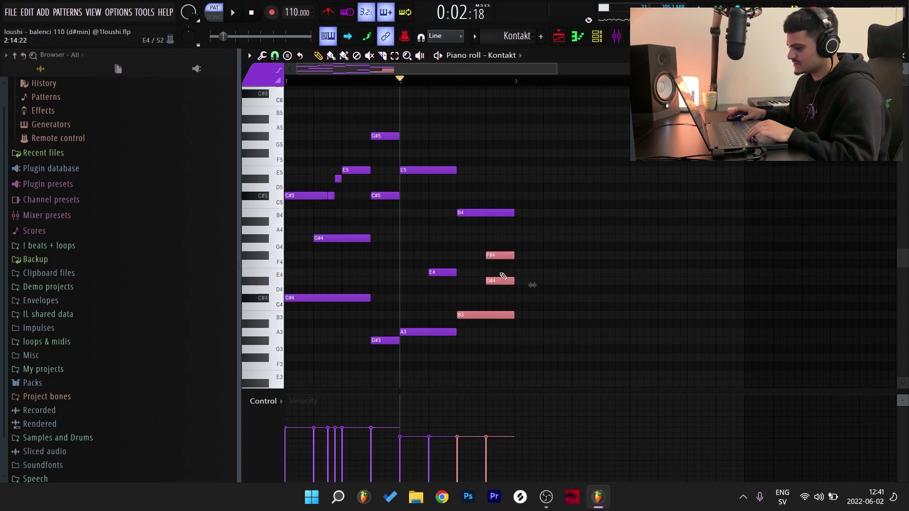
{"action": "right_click", "coordinate": [502, 279]}
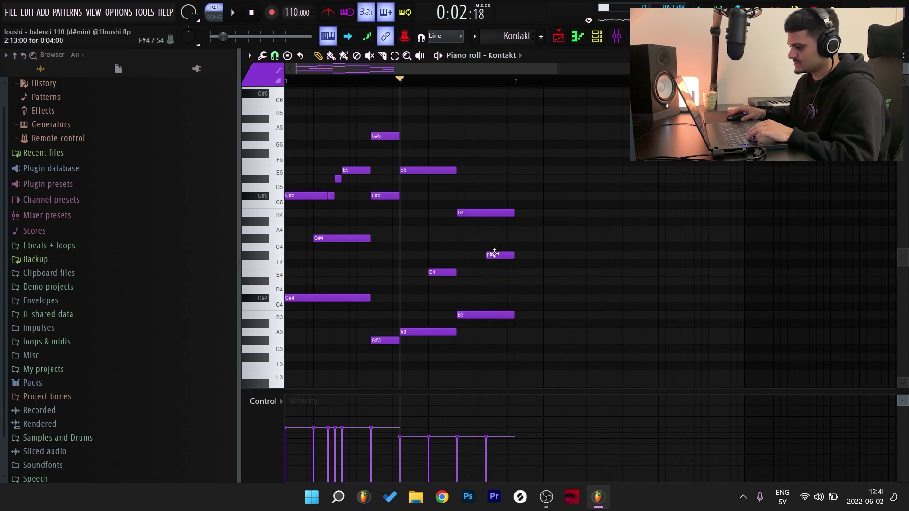
{"action": "key", "text": "space"}
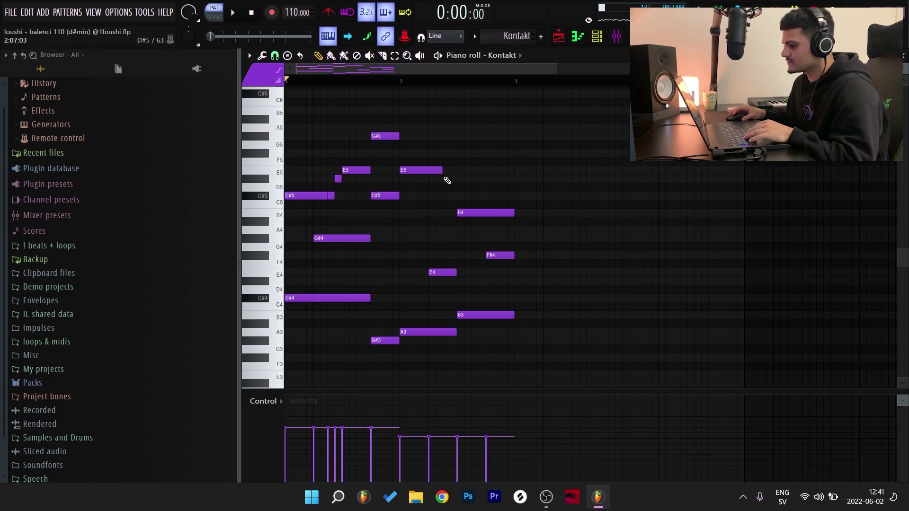
Fill the last two steps above the A3 bass note with one-step E5 and D#5 notes and audition the melody
{"action": "left_click", "coordinate": [446, 170]}
{"action": "left_click", "coordinate": [453, 179]}
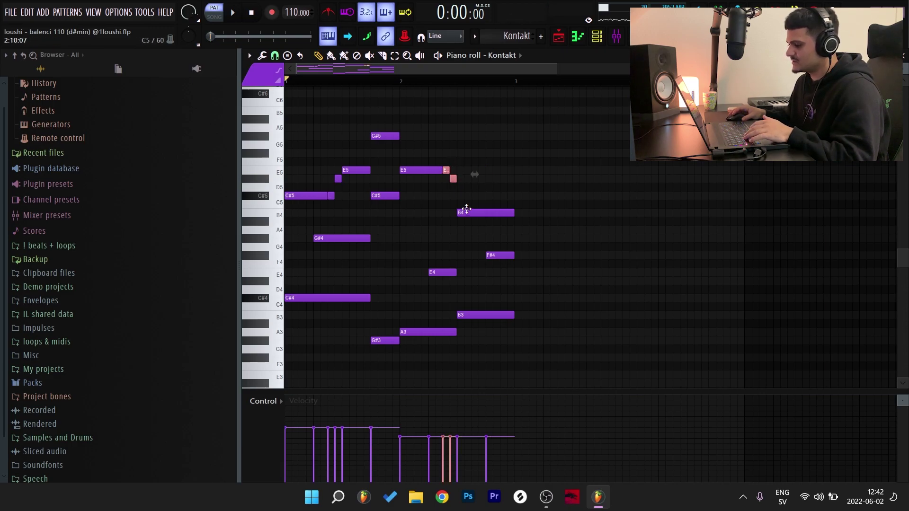
{"action": "left_click", "coordinate": [473, 212]}
{"action": "key", "text": "space"}
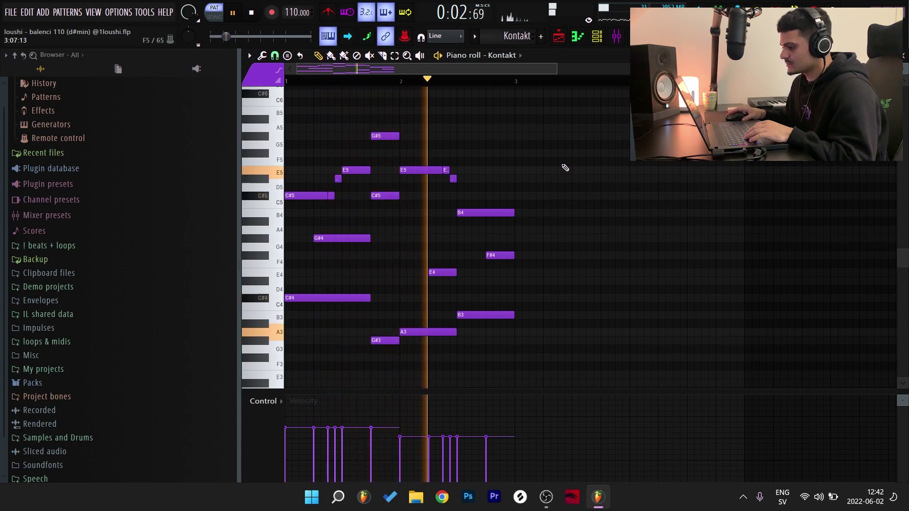
{"action": "key", "text": "space"}
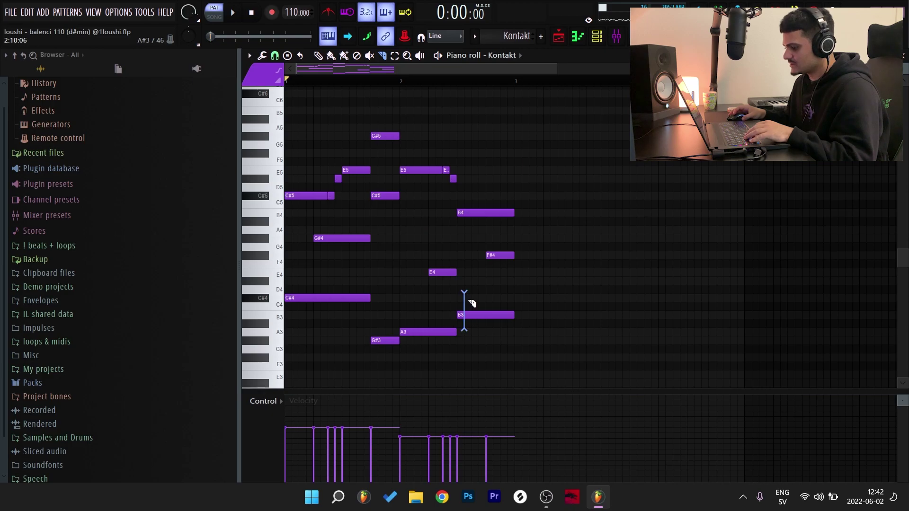
Slice the B3 bass note in bar 2 after its first two steps and audition the result
{"action": "left_click", "coordinate": [472, 303]}
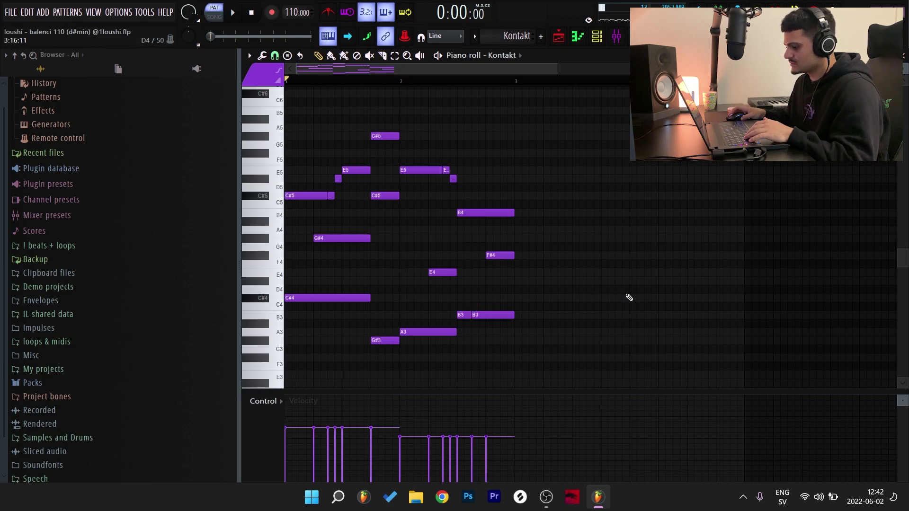
{"action": "key", "text": "space"}
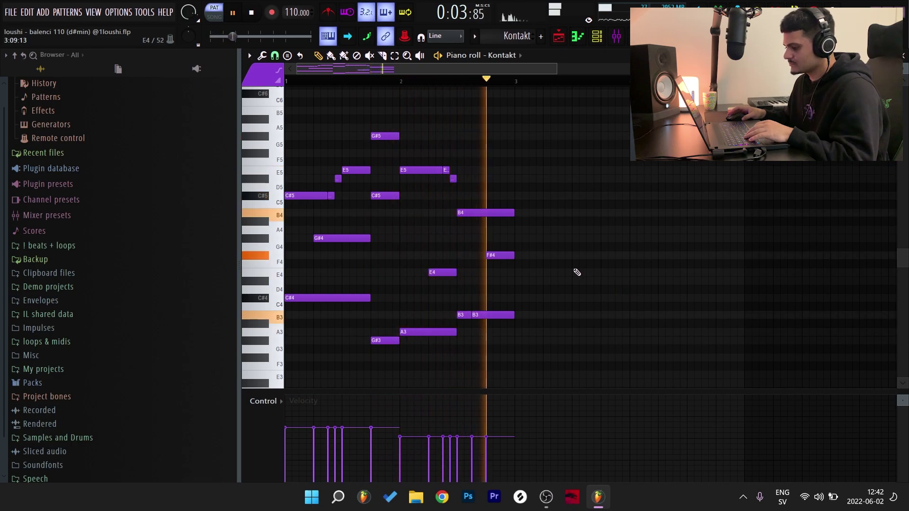
{"action": "key", "text": "space"}
Add an E5 note at the end of bar 2, trim it to three steps, and audition it
{"action": "left_click", "coordinate": [500, 254]}
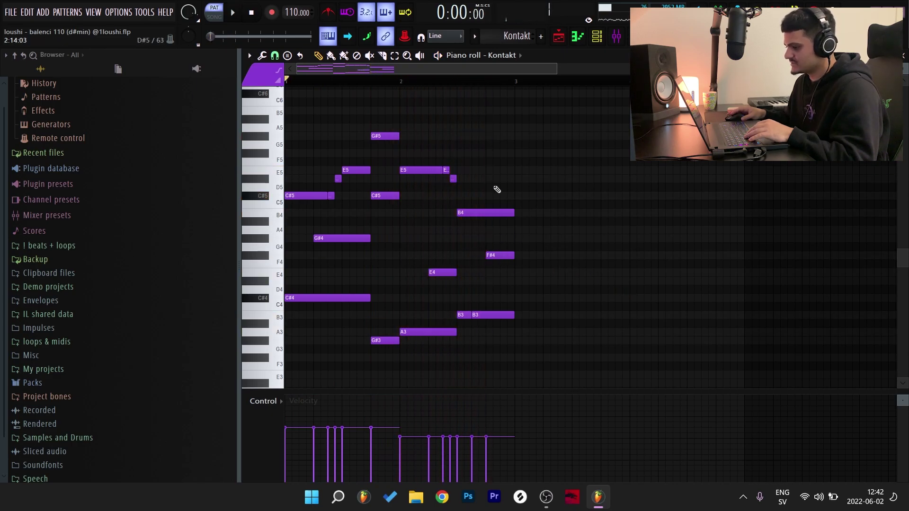
{"action": "left_click", "coordinate": [490, 170]}
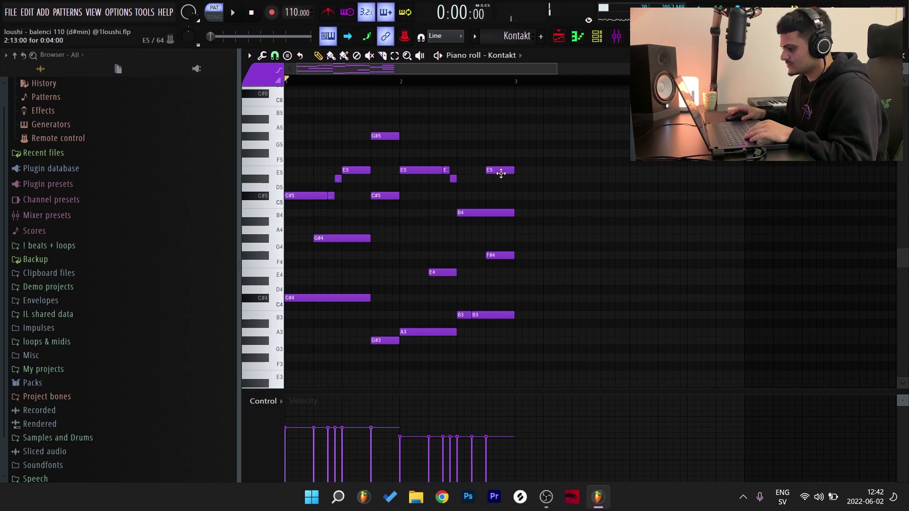
{"action": "left_click_drag", "start_coordinate": [501, 173], "coordinate": [508, 172]}
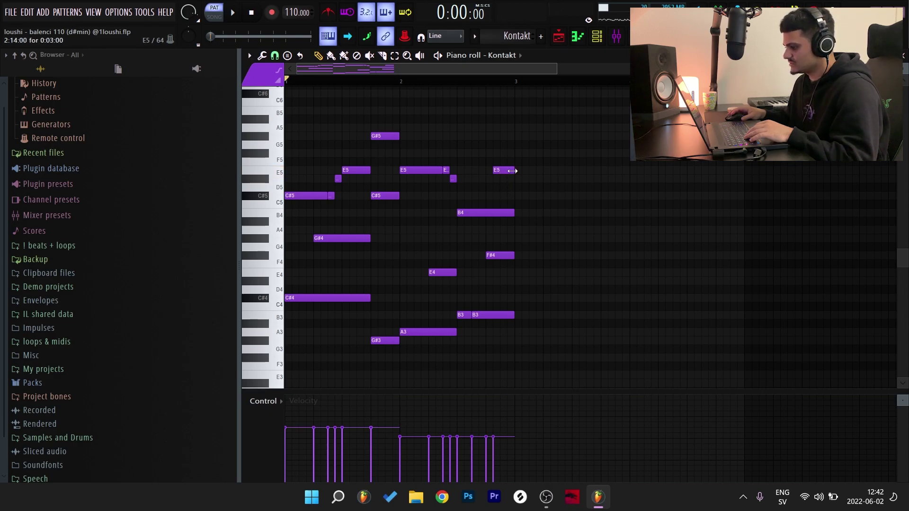
{"action": "key", "text": "space"}
{"action": "left_click", "coordinate": [454, 81]}
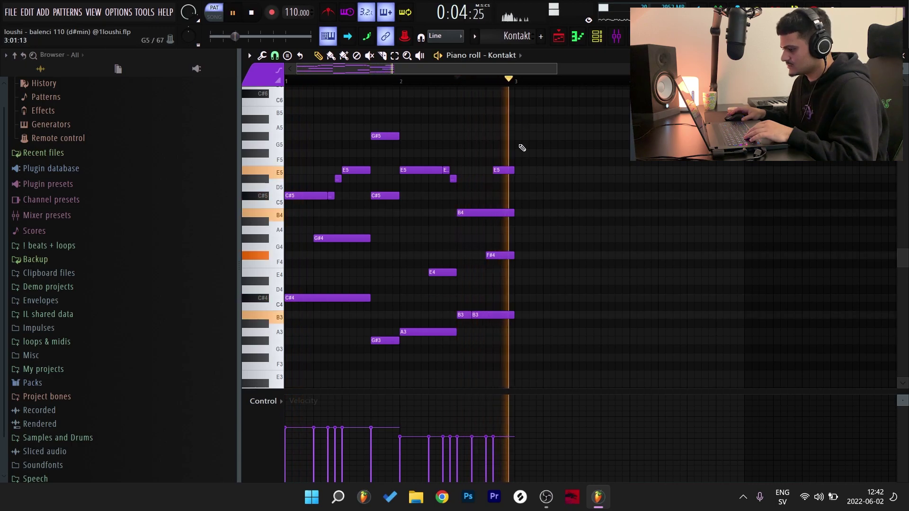
Lower the last E5 of bar 2 to D#5, add short B4 and G#4 notes at the bar's end, and audition the run
{"action": "left_click_drag", "start_coordinate": [501, 171], "coordinate": [515, 239]}
{"action": "key", "text": "space"}
{"action": "left_click", "coordinate": [502, 196]}
{"action": "key", "text": "space"}
{"action": "key", "text": "space"}
{"action": "key", "text": "space"}
{"action": "key", "text": "space"}
Duplicate the two-bar phrase into bars 3 and 4 and audition it from the start of bar 3
{"action": "left_click_drag", "start_coordinate": [294, 81], "coordinate": [229, 85]}
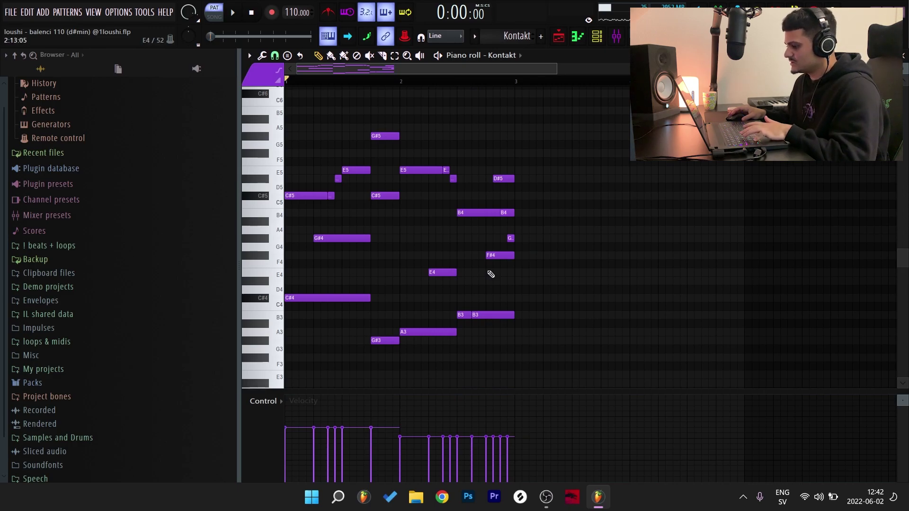
{"action": "key", "text": "ctrl+b"}
{"action": "left_click_drag", "start_coordinate": [634, 298], "coordinate": [554, 292]}
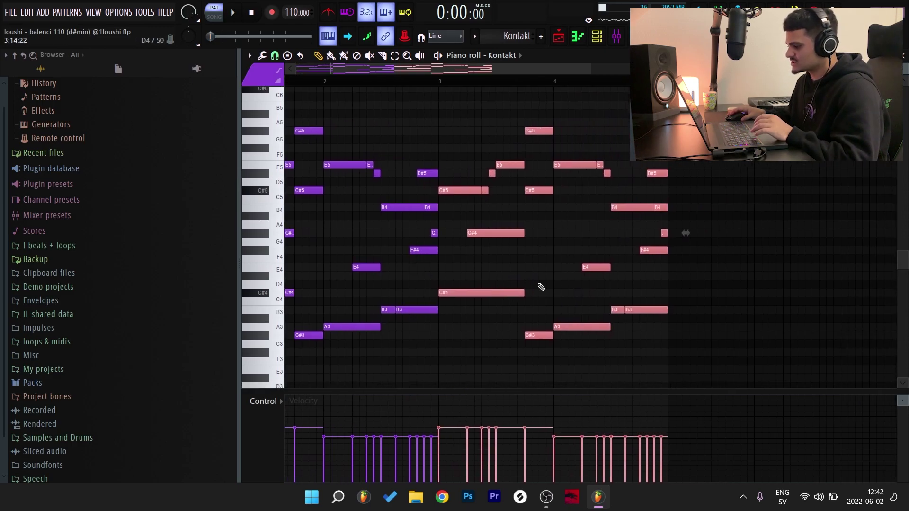
{"action": "key", "text": "ctrl+d"}
{"action": "scroll", "coordinate": [509, 77], "scroll_direction": "down", "scroll_amount": 1}
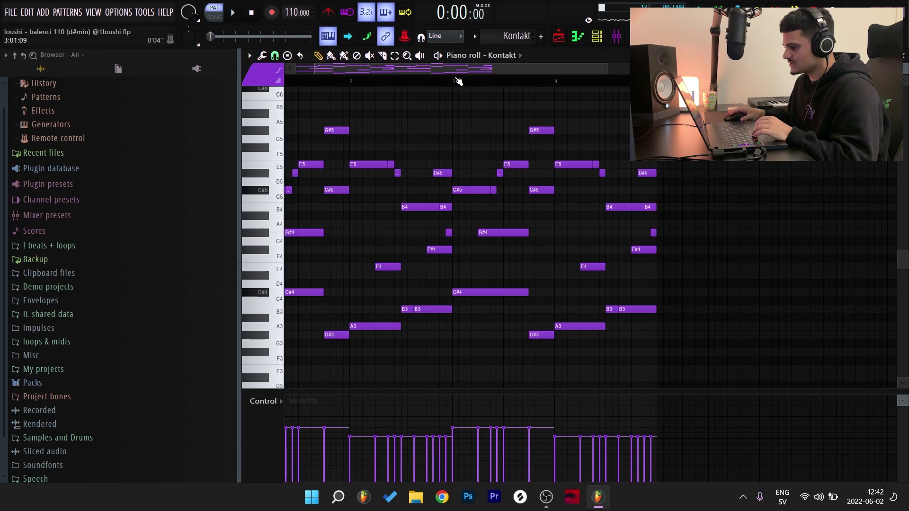
{"action": "left_click", "coordinate": [457, 82]}
{"action": "key", "text": "space"}
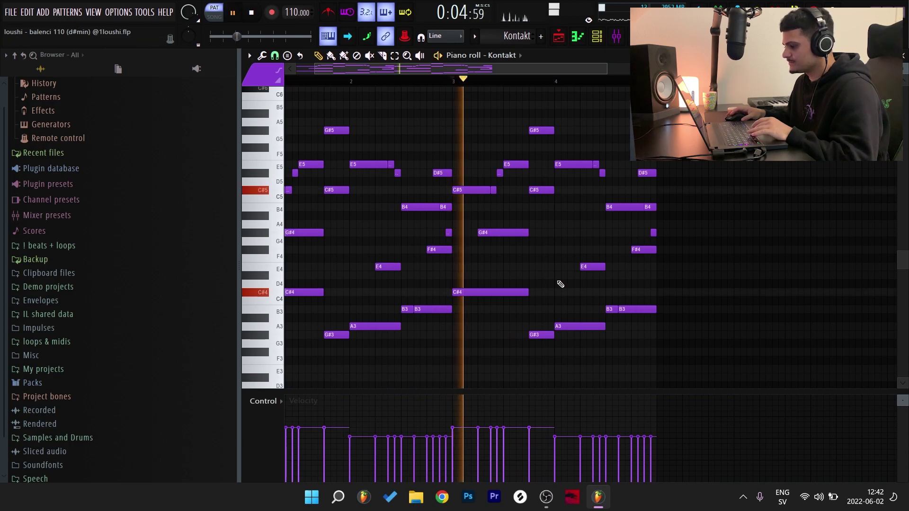
{"action": "key", "text": "space"}
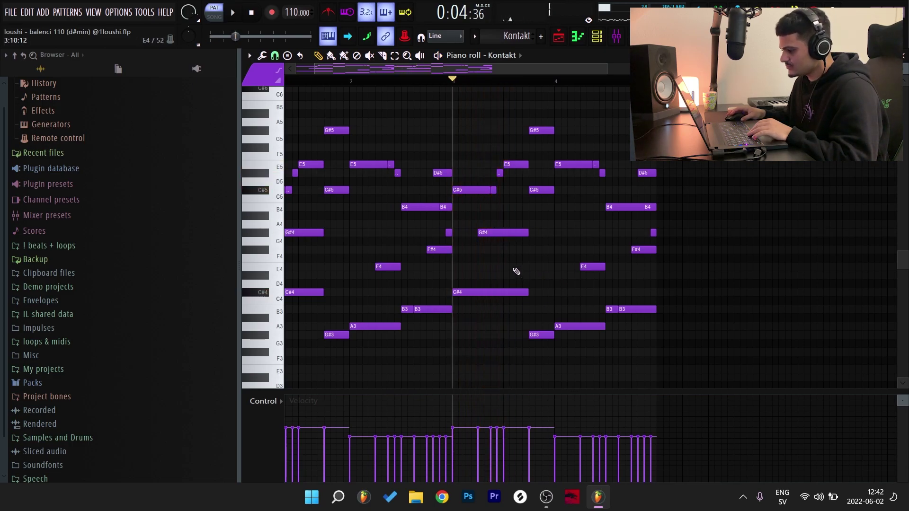
Add a two-step E4 note at the end of the C#4 bass note in bar 3 and audition it
{"action": "left_click", "coordinate": [517, 267]}
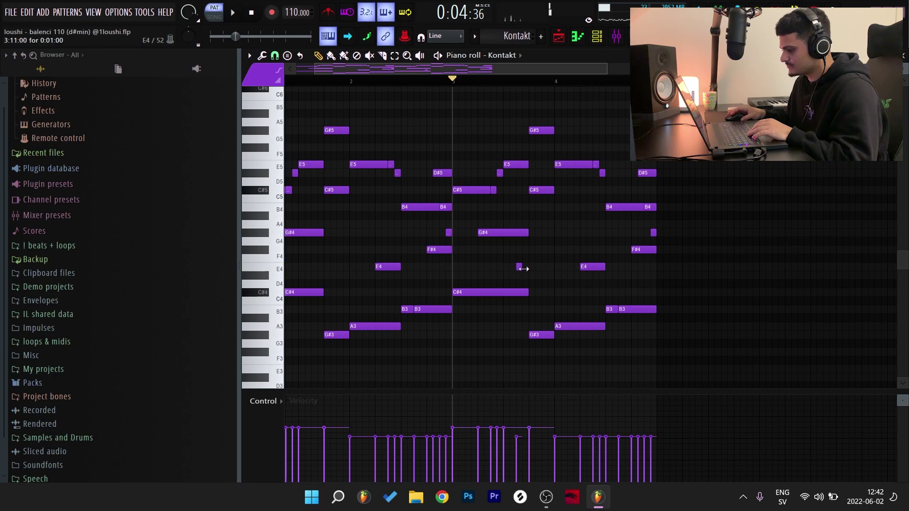
{"action": "key", "text": "space"}
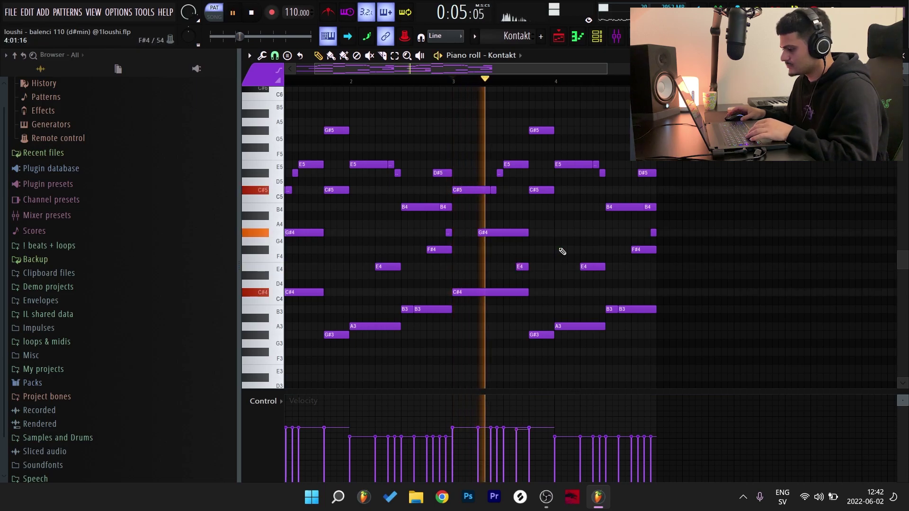
{"action": "key", "text": "space"}
Add a short C#4 note above the end of the G#3 bass note in bar 3 and audition it
{"action": "key", "text": "space"}
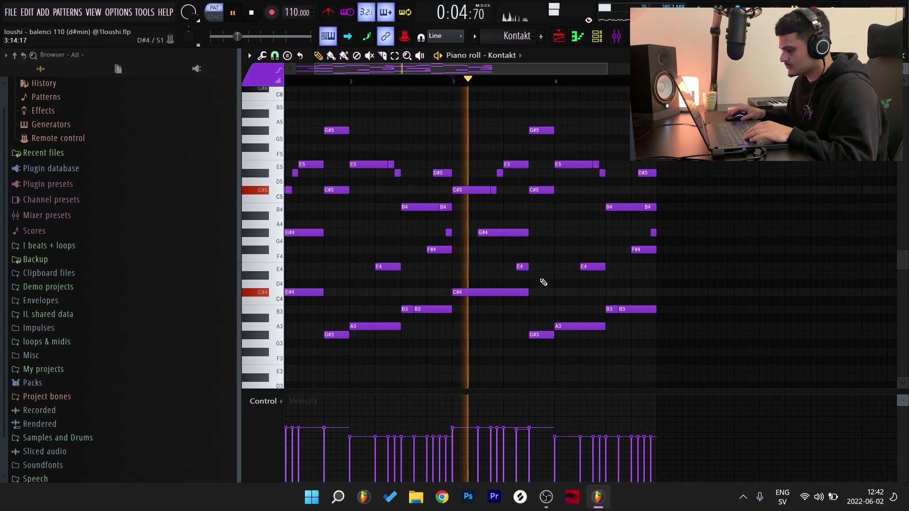
{"action": "left_click", "coordinate": [546, 292]}
{"action": "key", "text": "space"}
Delete the C#5 note under the G#5 in bar 3 and duplicate the four-bar melody into bars 5 to 8
{"action": "key", "text": "space"}
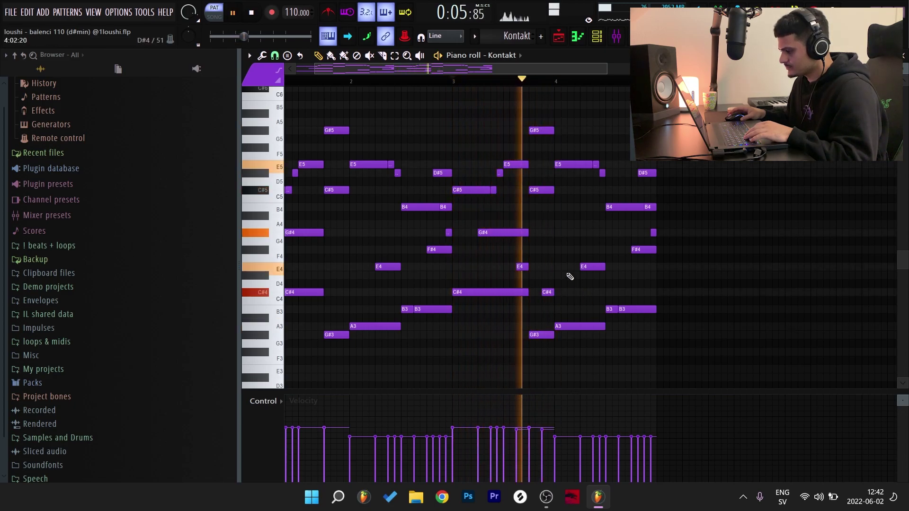
{"action": "right_click", "coordinate": [547, 192]}
{"action": "right_click", "coordinate": [551, 198], "text": "ctrl"}
{"action": "key", "text": "space"}
{"action": "key", "text": "ctrl+b"}
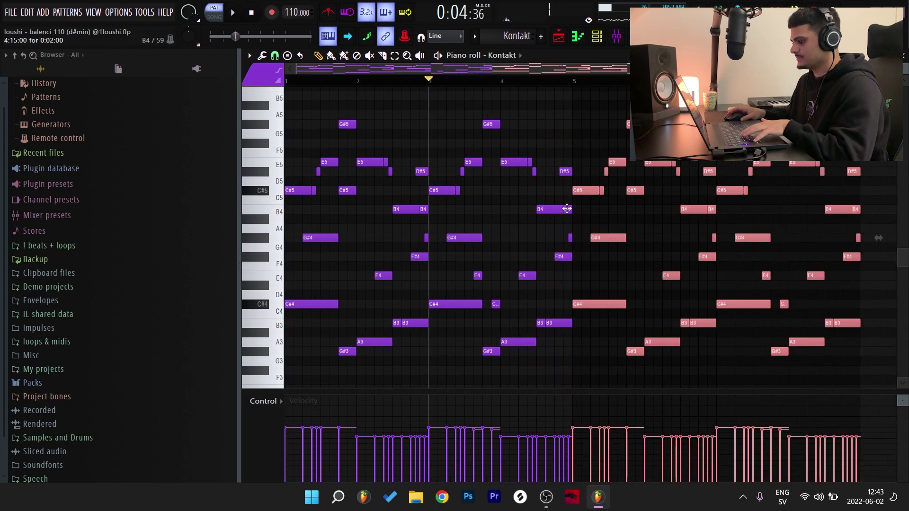
Strum the melody's chords slightly with preserved ends and alternating direction, and enlarge the velocity lane to check the chord velocities
{"action": "left_click", "coordinate": [797, 384], "text": "ctrl"}
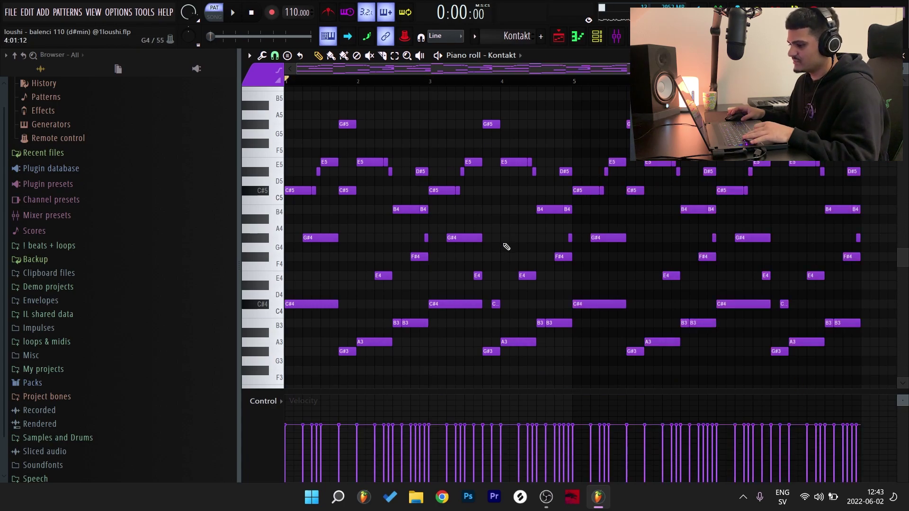
{"action": "key", "text": "alt+s"}
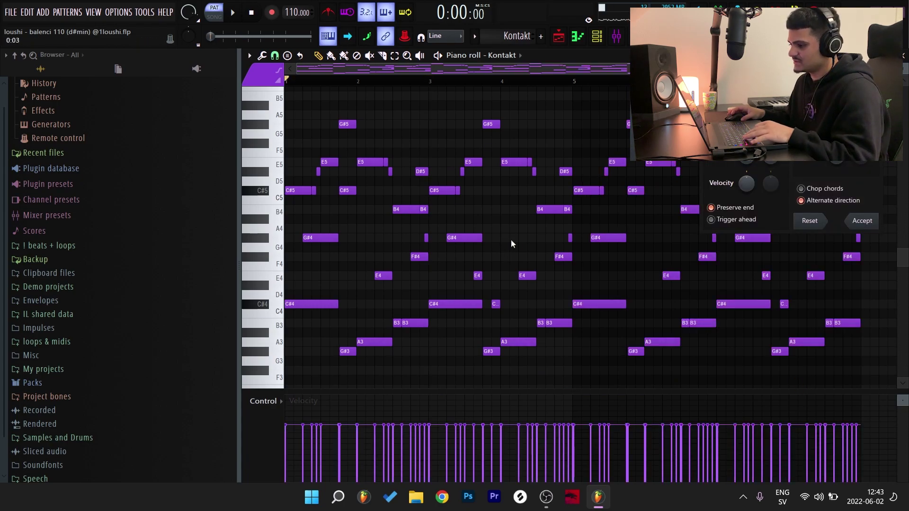
{"action": "left_click_drag", "start_coordinate": [746, 157], "coordinate": [746, 153]}
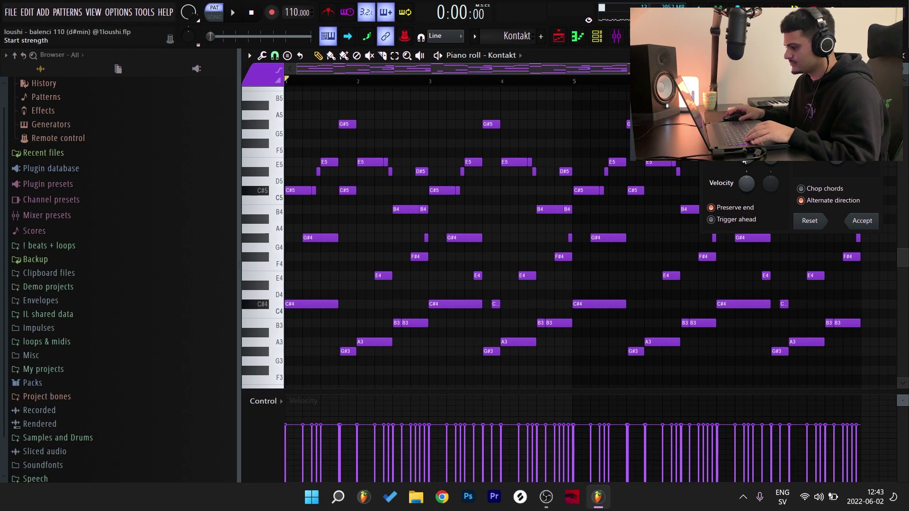
{"action": "key", "text": "Return"}
{"action": "left_click_drag", "start_coordinate": [356, 392], "coordinate": [374, 227]}
{"action": "scroll", "coordinate": [259, 375], "scroll_direction": "up", "scroll_amount": 5}
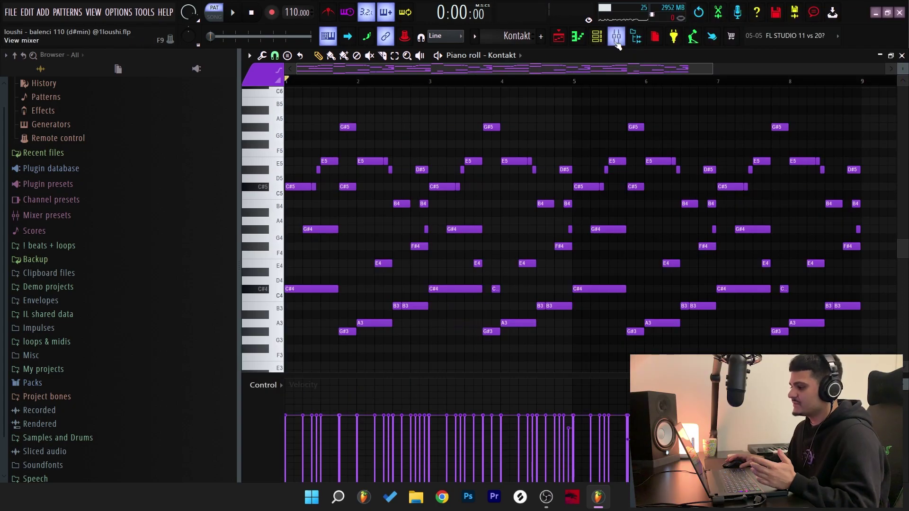
Enable the effects on mixer Insert 1 and review its first Fruity parametric EQ 2, ValhallaVintageVerb and Decapitator settings
{"action": "key", "text": "F9"}
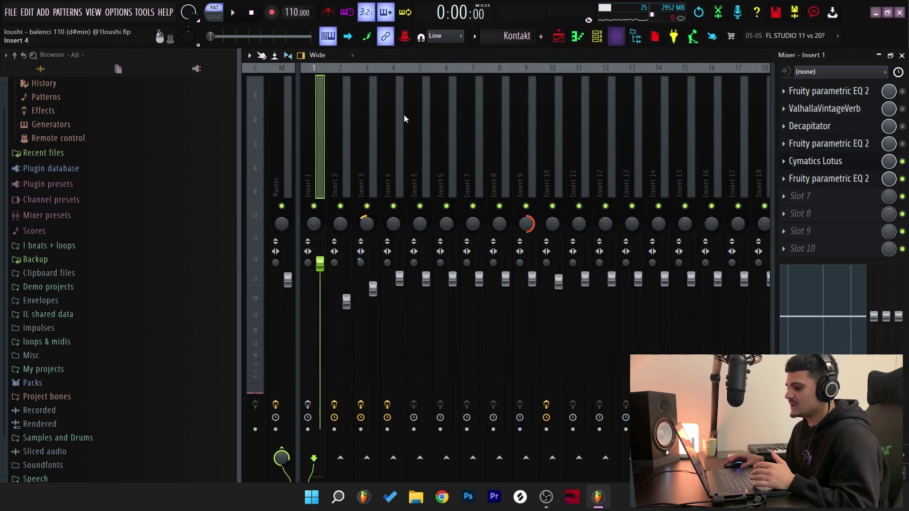
{"action": "left_click", "coordinate": [308, 404]}
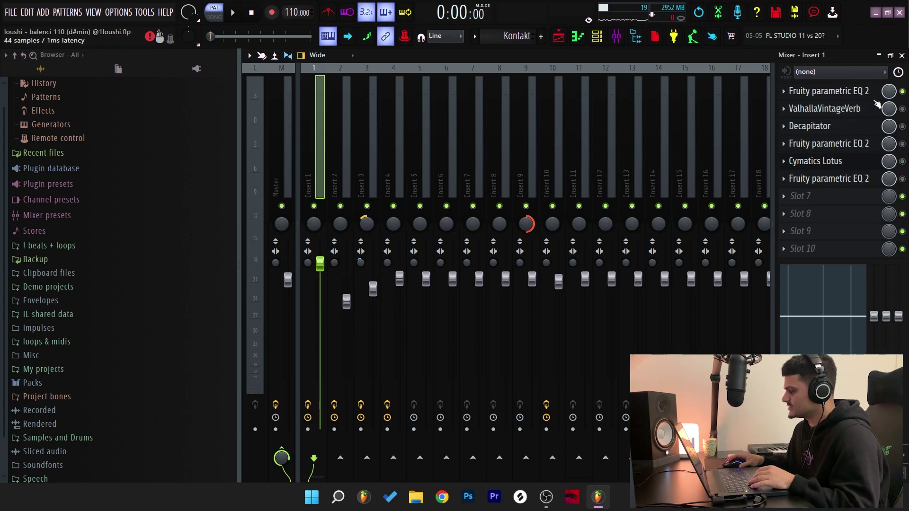
{"action": "left_click", "coordinate": [850, 94]}
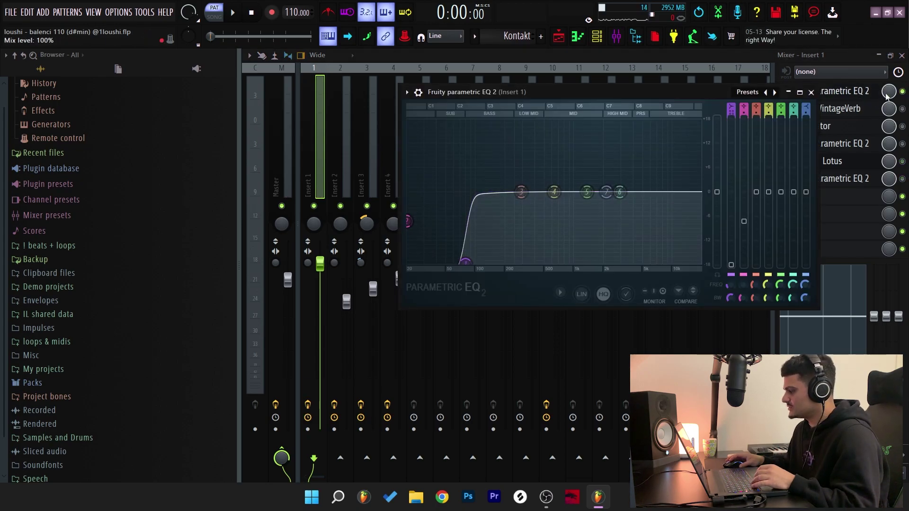
{"action": "left_click", "coordinate": [851, 109]}
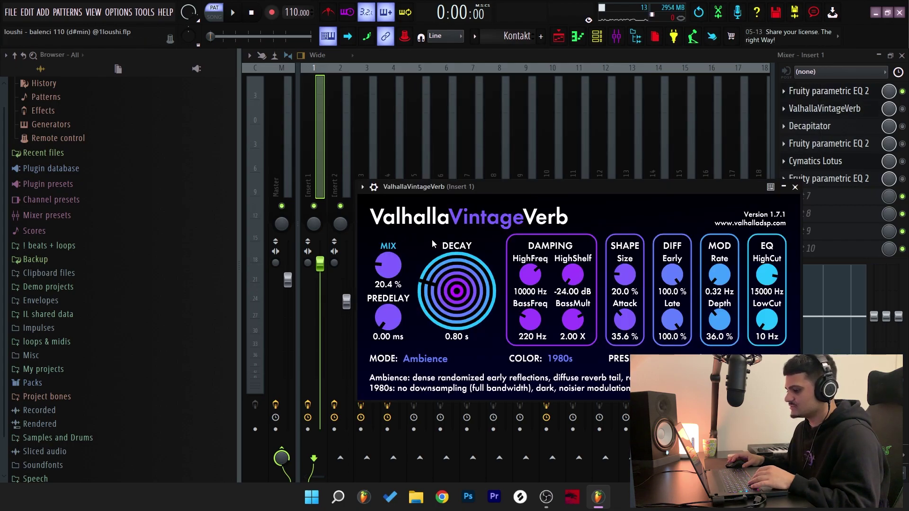
{"action": "left_click", "coordinate": [846, 127]}
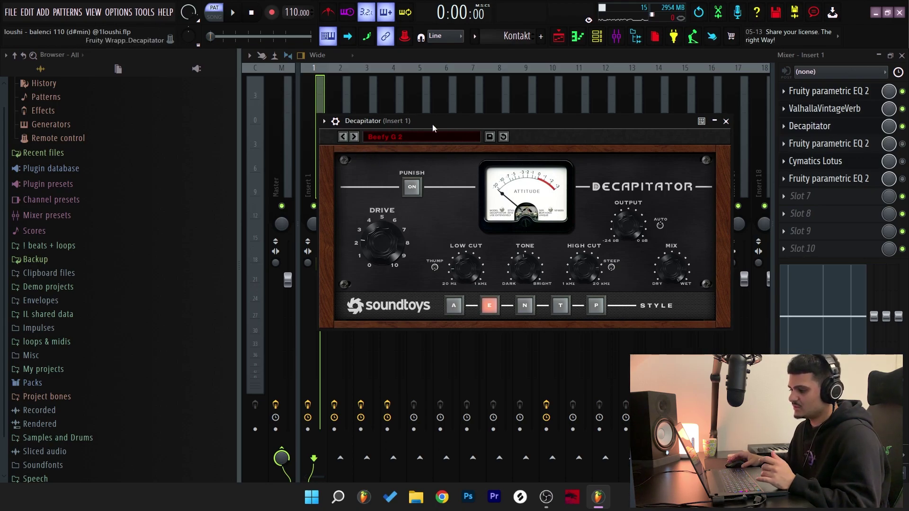
Enable the second Fruity parametric EQ 2 and Cymatics Lotus on Insert 1, and examine the EQ's curve
{"action": "left_click", "coordinate": [902, 144]}
{"action": "left_click", "coordinate": [829, 144]}
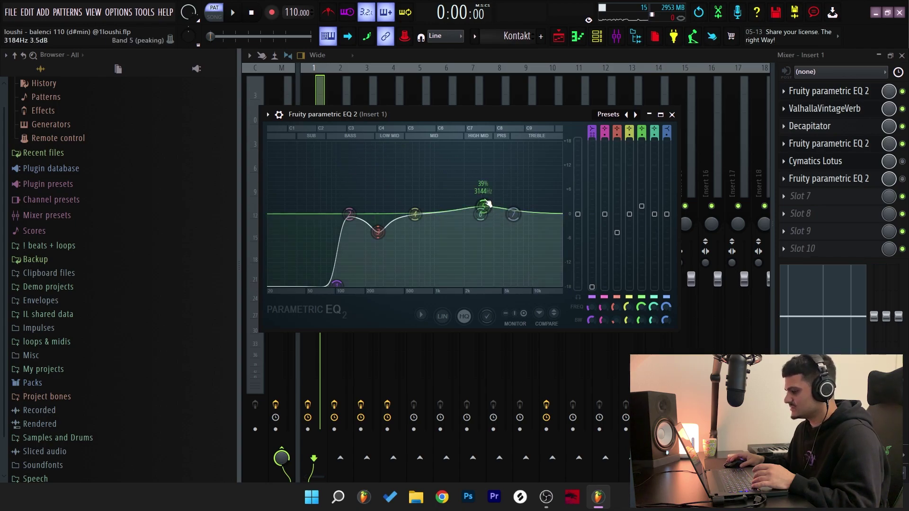
{"action": "left_click", "coordinate": [902, 161]}
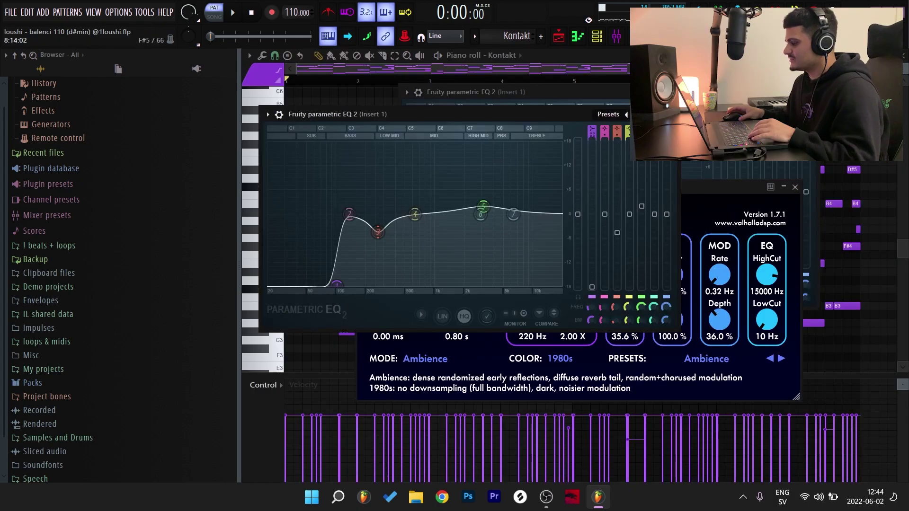
Preview the whole Kontakt melody flipped horizontally with the score flipper
{"action": "left_click", "coordinate": [849, 145]}
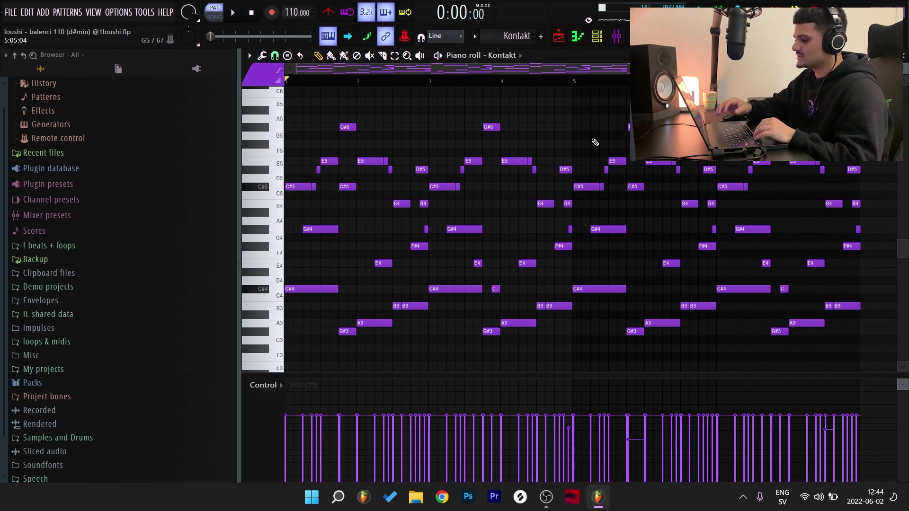
{"action": "key", "text": "alt+y"}
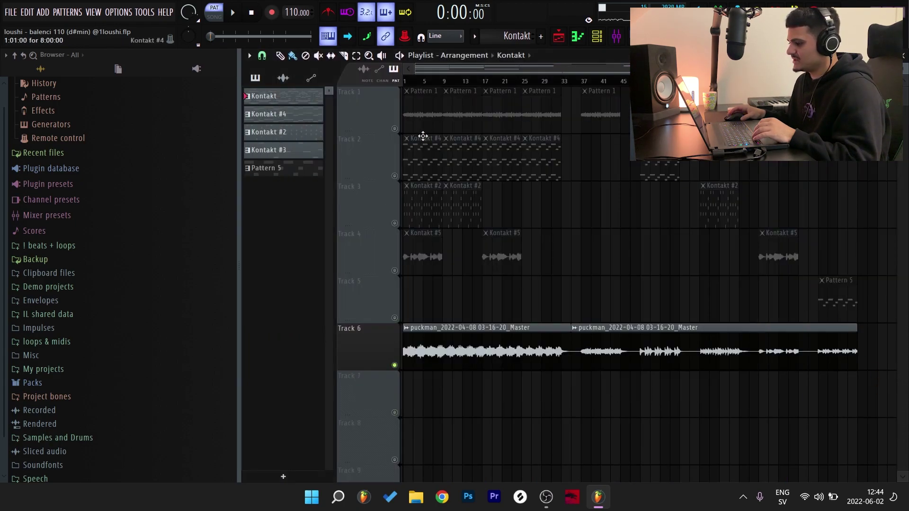
Solo Track 1 in the playlist, check the Reverse effect in the Pattern 1 clip's settings, and audition the clip
{"action": "right_click", "coordinate": [395, 129]}
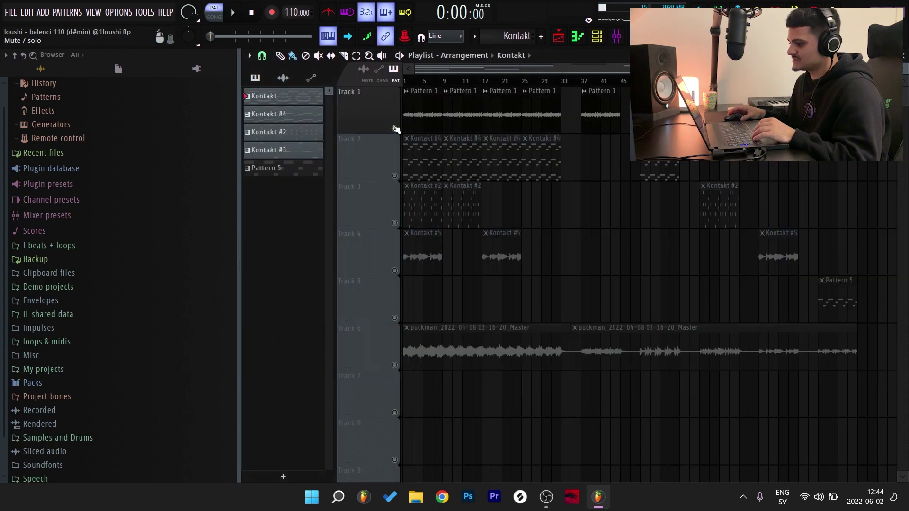
{"action": "double_click", "coordinate": [433, 113]}
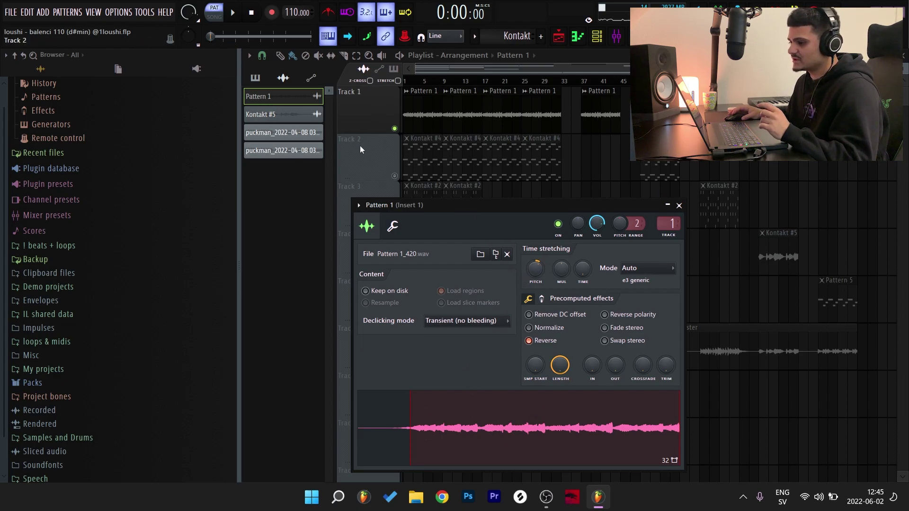
{"action": "left_click", "coordinate": [678, 205]}
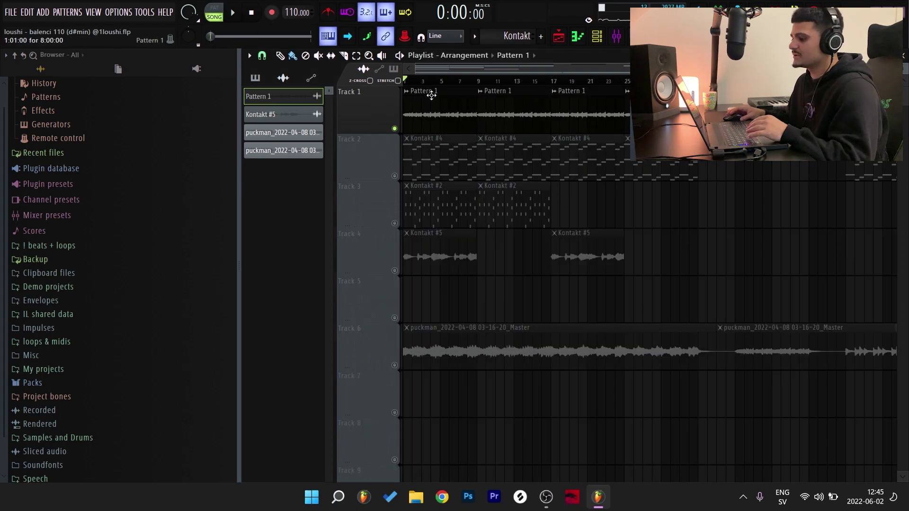
{"action": "key", "text": "space"}
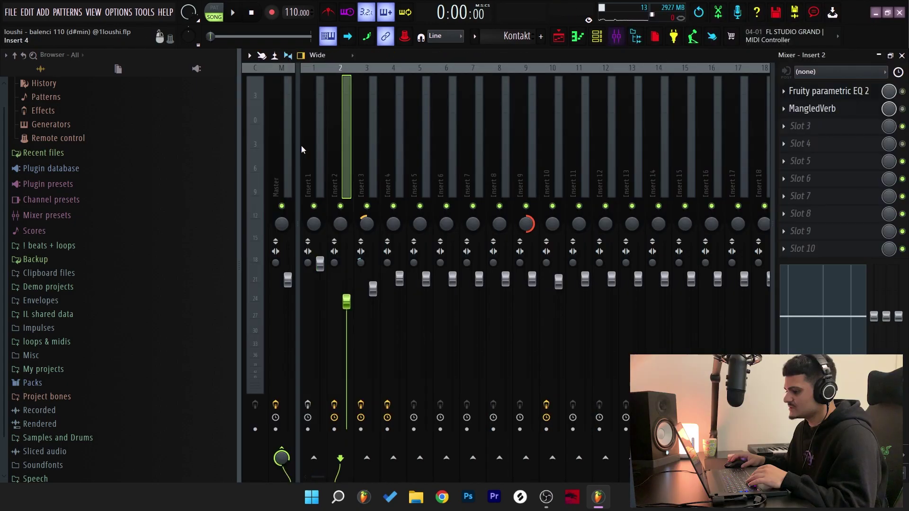
Enable the Insert 1 effects, open Cymatics Lotus, and audition the Pattern 1 clip with the effects active
{"action": "left_click", "coordinate": [309, 164]}
{"action": "left_click", "coordinate": [308, 405]}
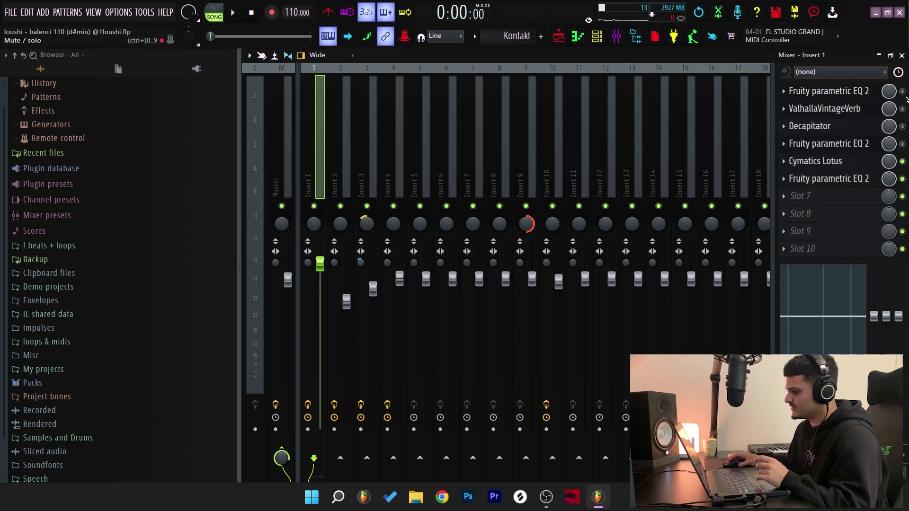
{"action": "left_click", "coordinate": [818, 170]}
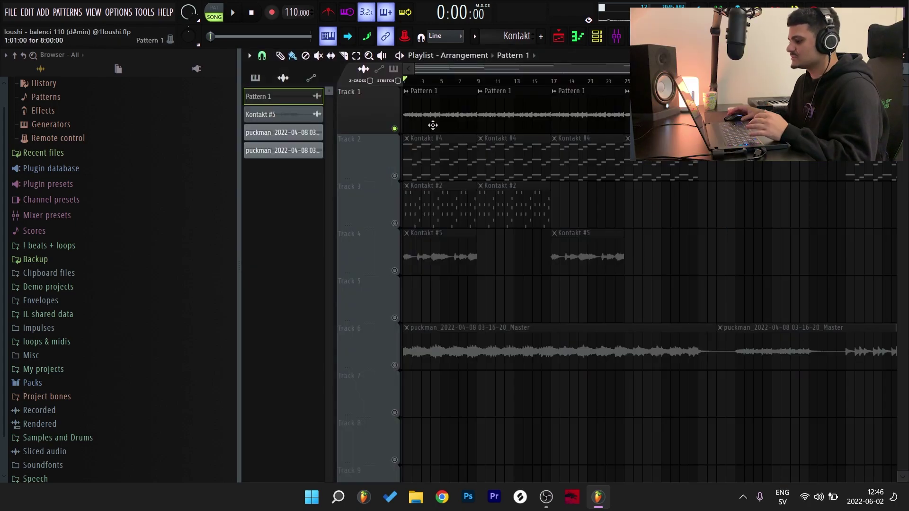
{"action": "key", "text": "space"}
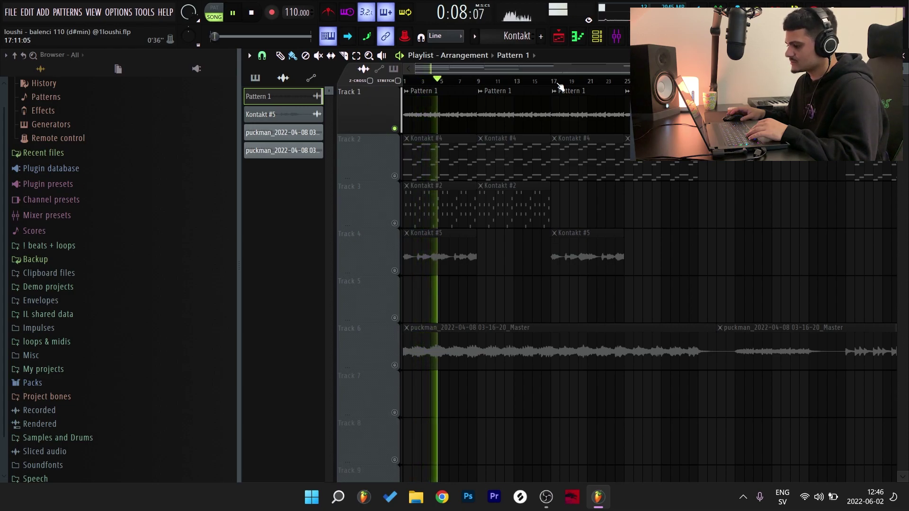
{"action": "key", "text": "space"}
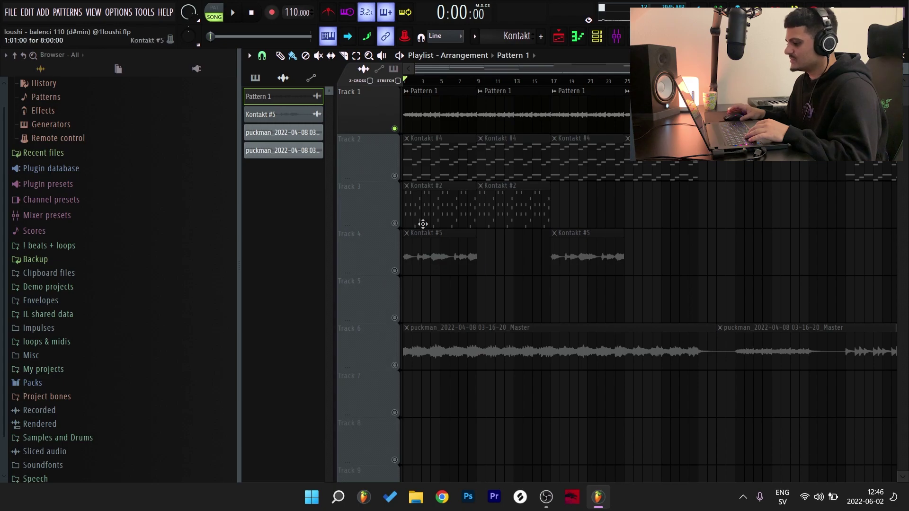
Switch the solo to Track 2 and examine the Kontakt #4 pattern's octave-layered notes in the piano roll
{"action": "left_click", "coordinate": [397, 180]}
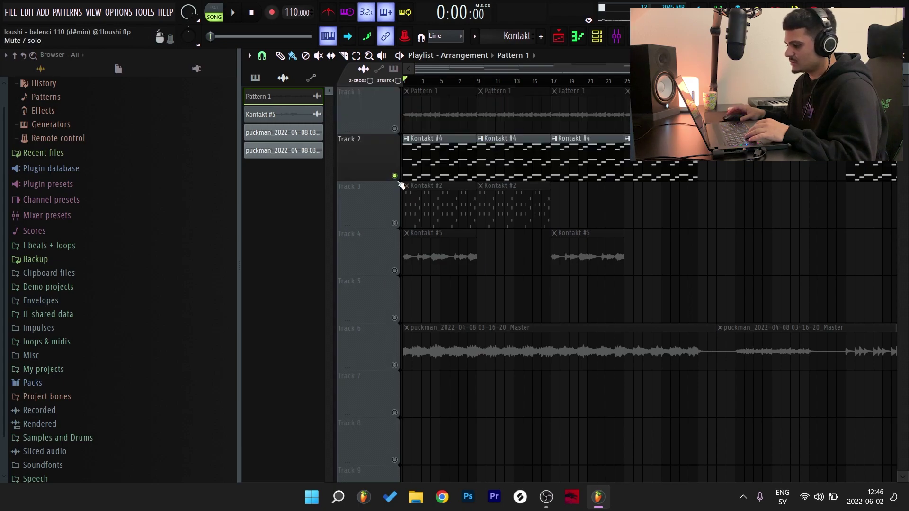
{"action": "double_click", "coordinate": [423, 165]}
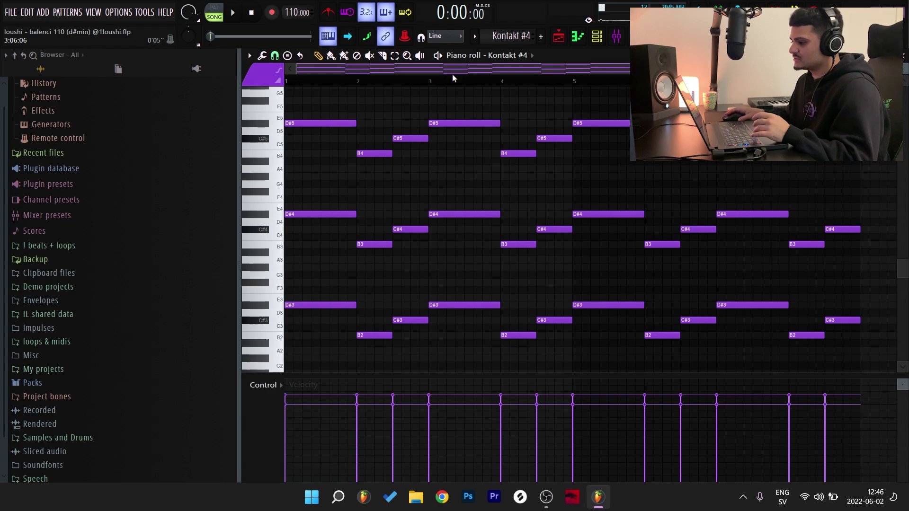
{"action": "scroll", "coordinate": [444, 113], "scroll_direction": "down", "scroll_amount": 2}
{"action": "scroll", "coordinate": [441, 117], "scroll_direction": "down", "scroll_amount": 3}
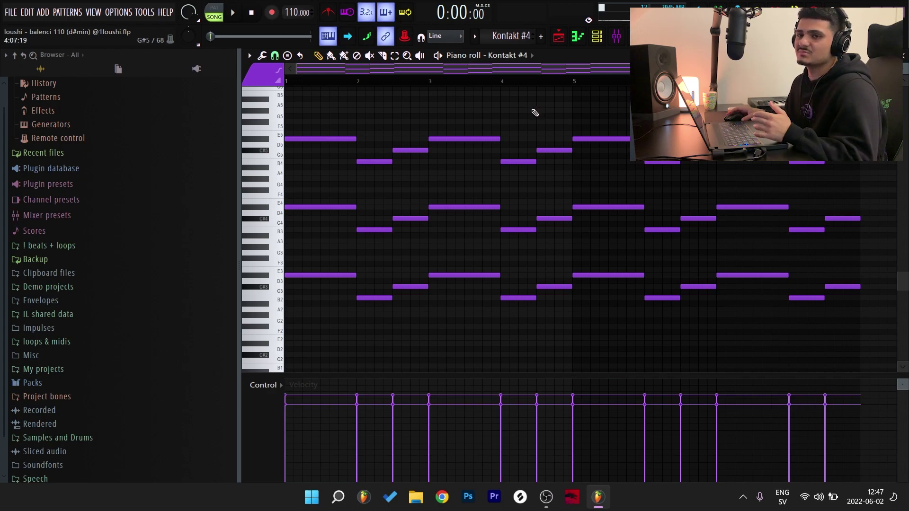
Review the Fruity parametric EQ 2 and MangledVerb settings on mixer Insert 2
{"action": "key", "text": "F9"}
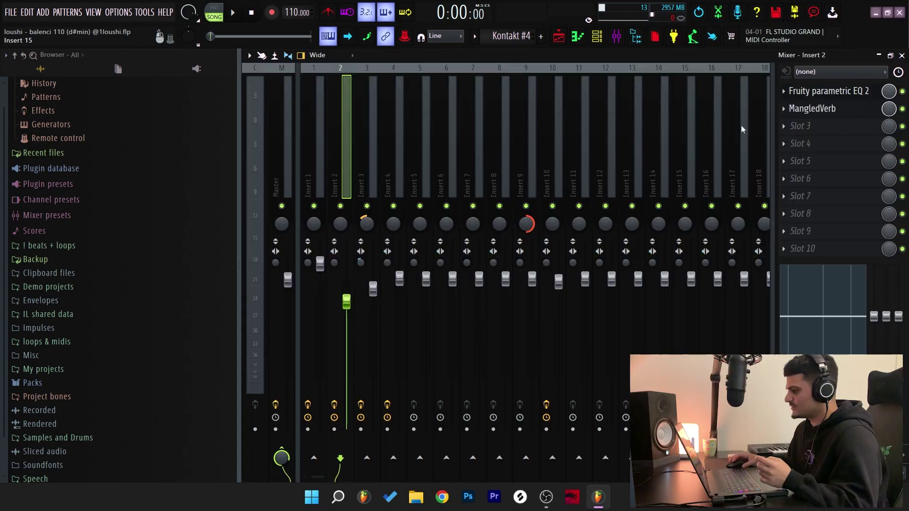
{"action": "left_click", "coordinate": [805, 91]}
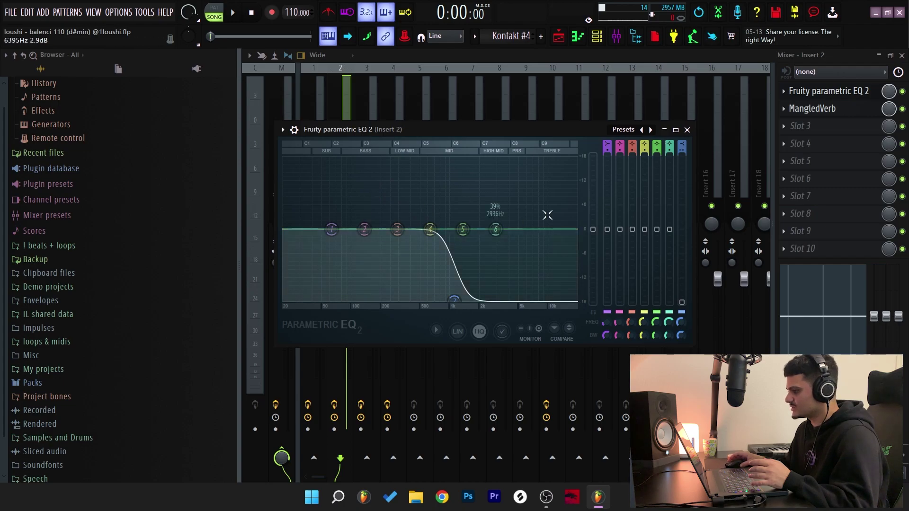
{"action": "left_click", "coordinate": [812, 108]}
{"action": "left_click", "coordinate": [723, 98]}
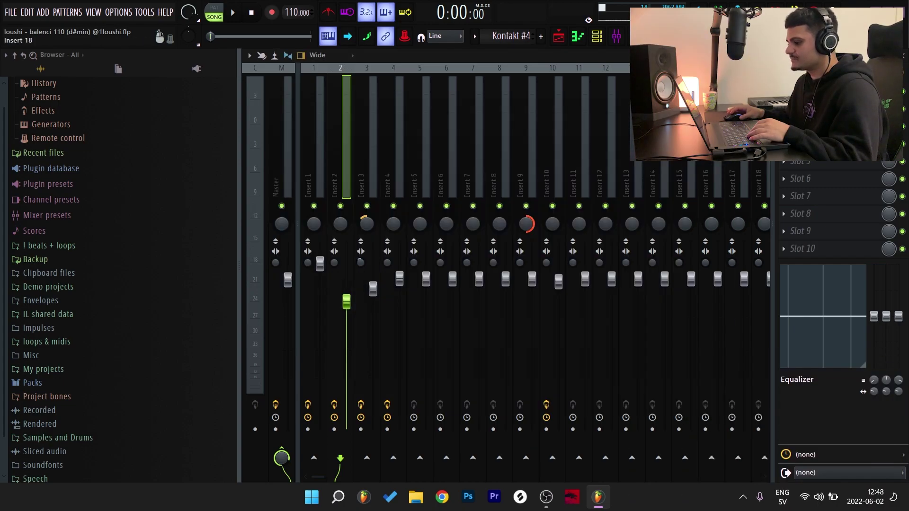
Unmute Track 1 in the playlist, audition it together with Track 2, and solo Track 2 during playback
{"action": "key", "text": "F5"}
{"action": "left_click", "coordinate": [395, 129]}
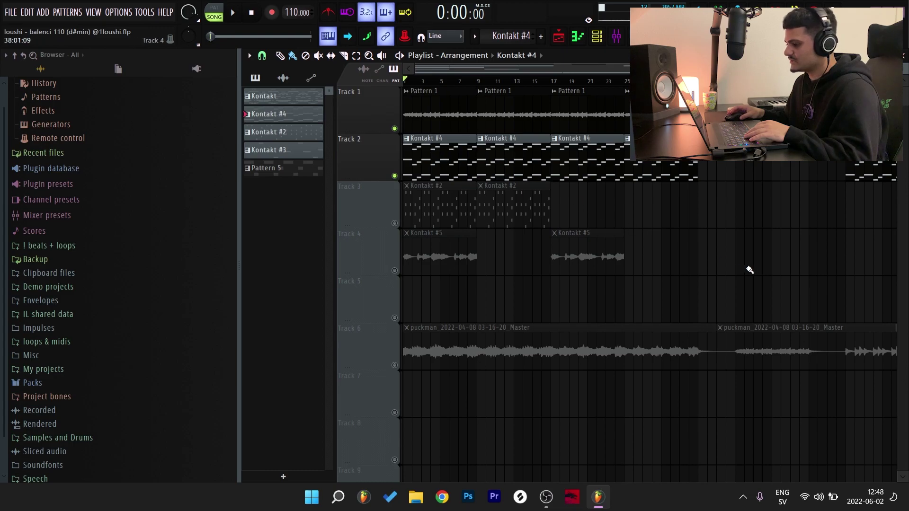
{"action": "key", "text": "space"}
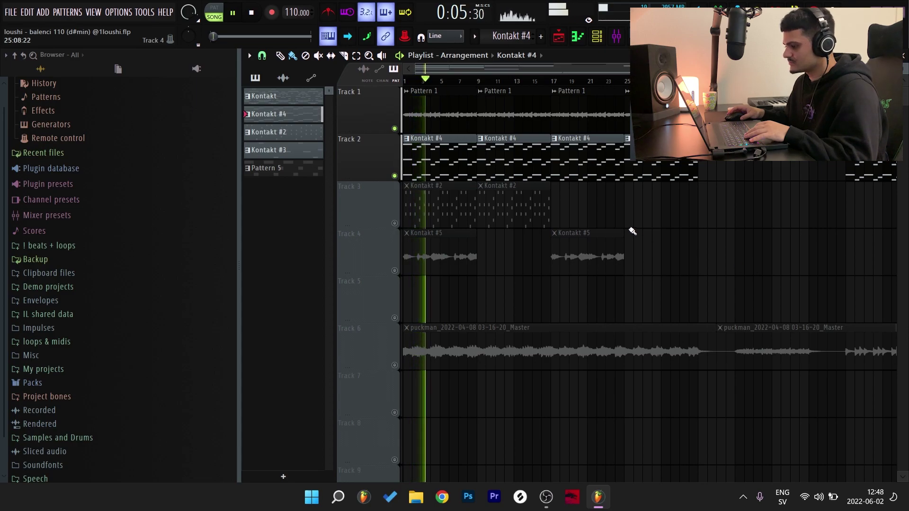
{"action": "right_click", "coordinate": [394, 176]}
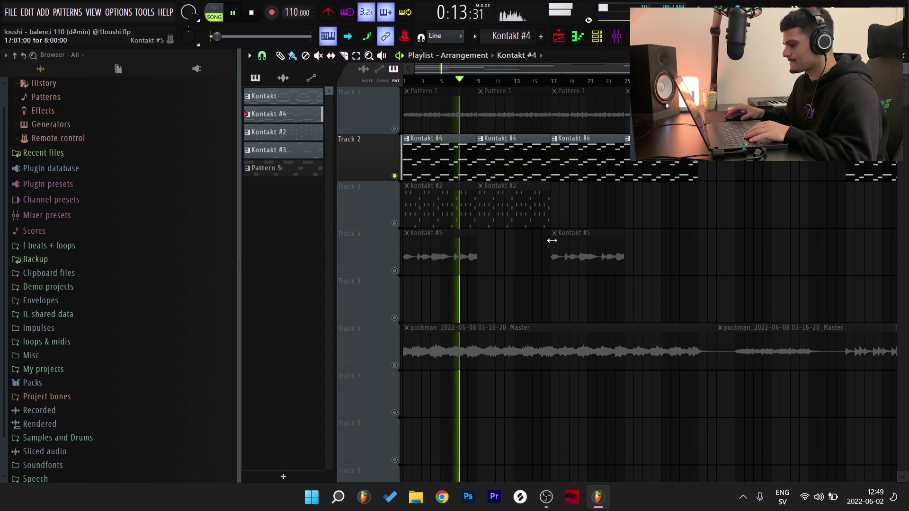
{"action": "key", "text": "space"}
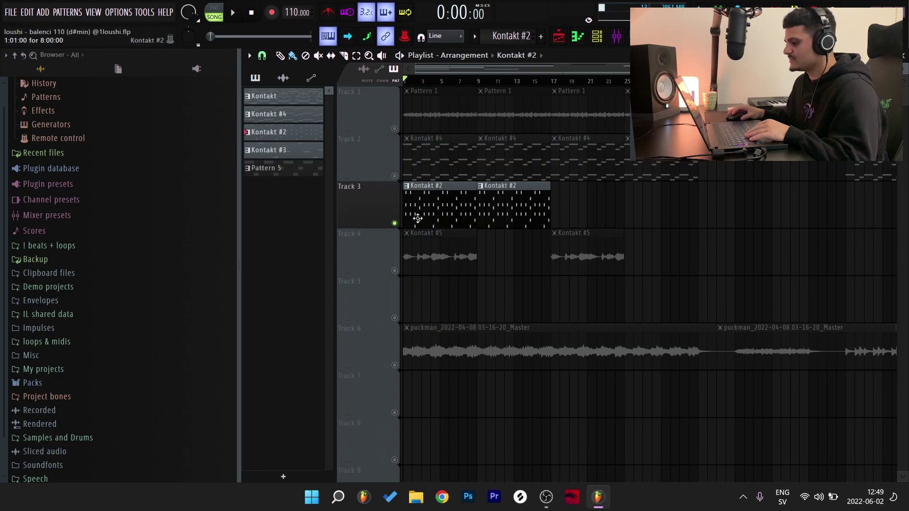
Examine the Kontakt #2 pattern's notes in the piano roll and its Mallet Flux Marimba instrument
{"action": "double_click", "coordinate": [417, 218]}
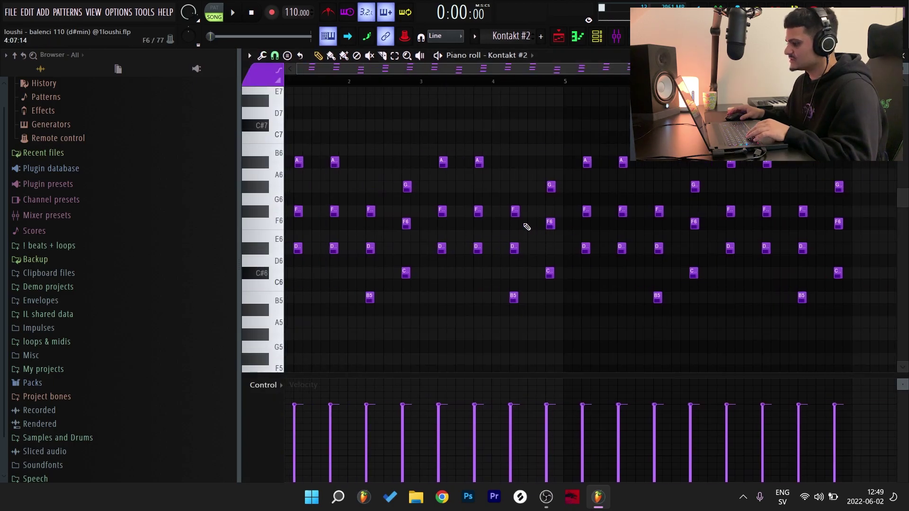
{"action": "key", "text": "F6"}
{"action": "left_click", "coordinate": [501, 186]}
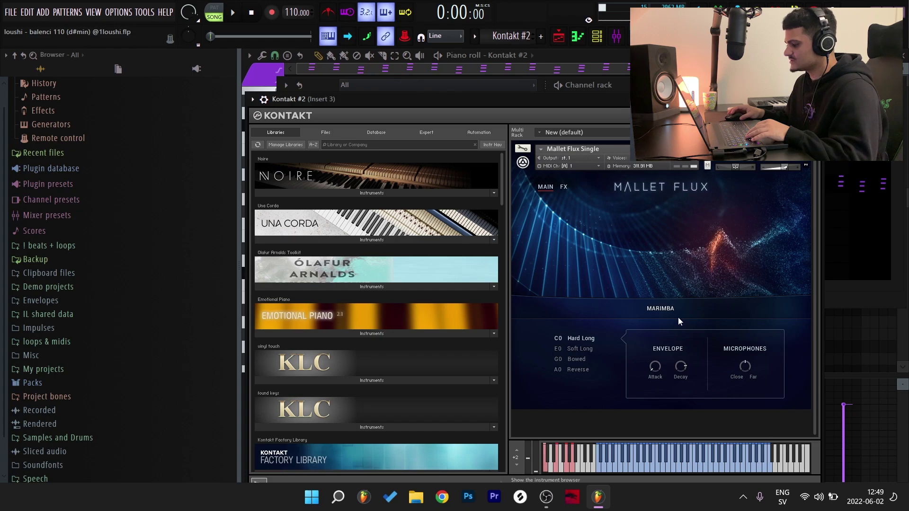
{"action": "right_click", "coordinate": [874, 348]}
{"action": "scroll", "coordinate": [395, 239], "scroll_direction": "down", "scroll_amount": 1}
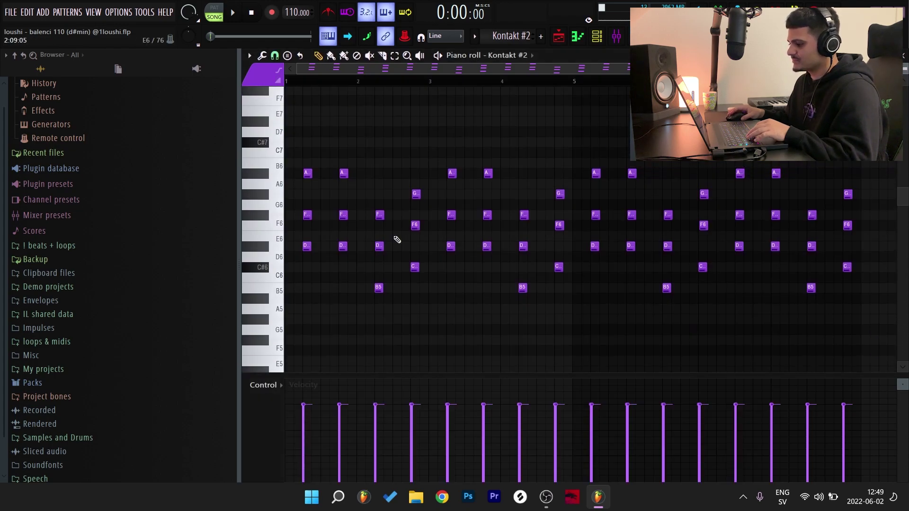
{"action": "scroll", "coordinate": [346, 276], "scroll_direction": "up", "scroll_amount": 2, "text": "ctrl"}
{"action": "scroll", "coordinate": [398, 224], "scroll_direction": "up", "scroll_amount": 1}
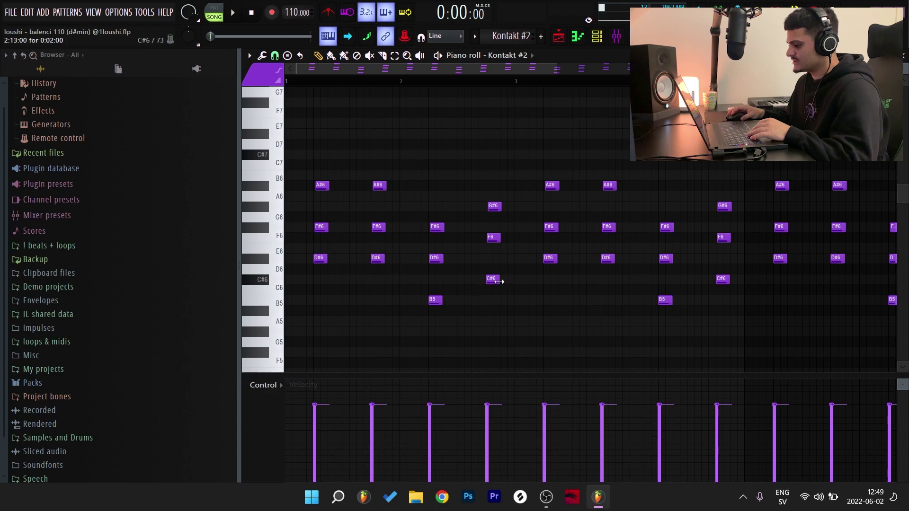
Select all the Kontakt #2 notes, shift them earlier onto the bar start, and return them to their off-beat positions
{"action": "scroll", "coordinate": [557, 287], "scroll_direction": "down", "scroll_amount": 2, "text": "ctrl"}
{"action": "left_click_drag", "start_coordinate": [301, 144], "coordinate": [862, 384]}
{"action": "key", "text": "shift+Left"}
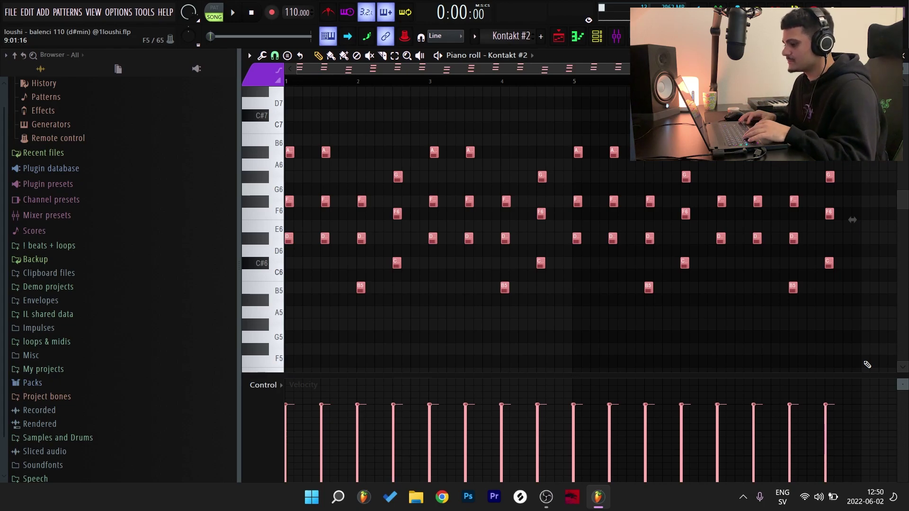
{"action": "key", "text": "shift+Right"}
{"action": "key", "text": "shift+Right"}
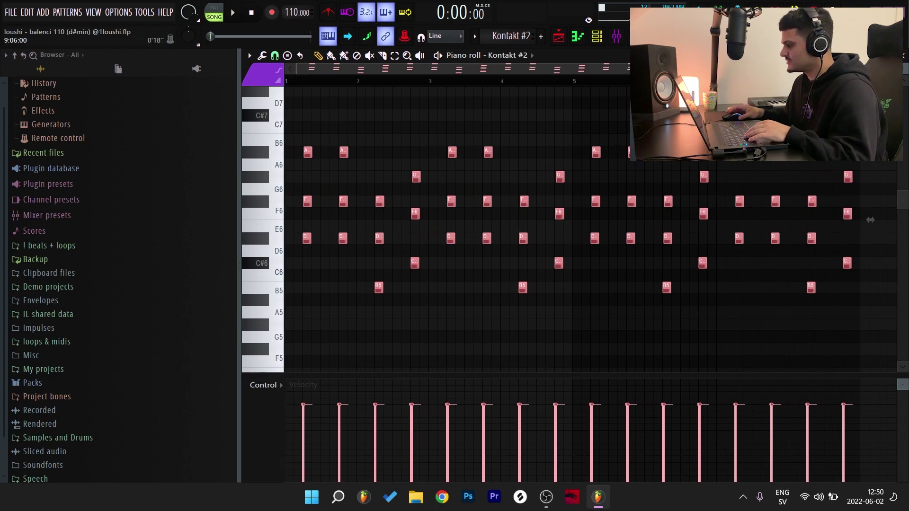
Audition Tracks 2 and 3 together in the playlist with the off-beat Kontakt #2 pattern
{"action": "left_click", "coordinate": [904, 56]}
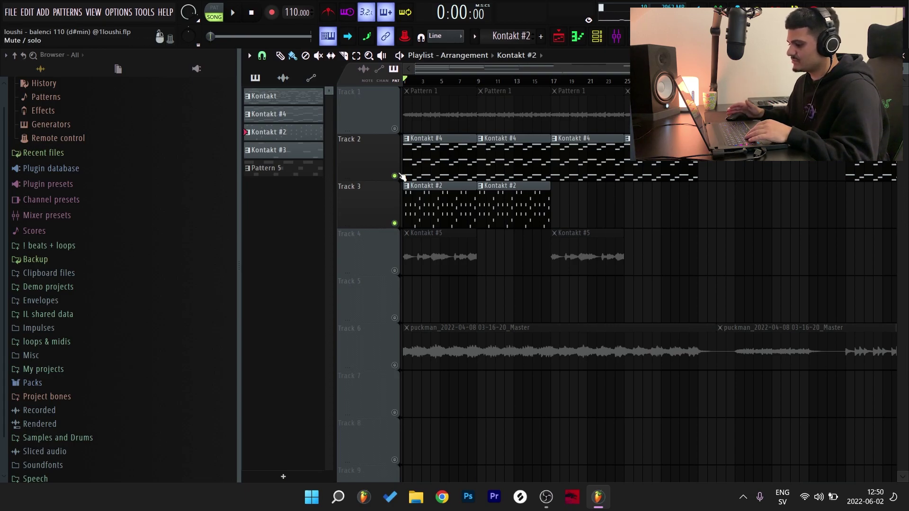
{"action": "key", "text": "space"}
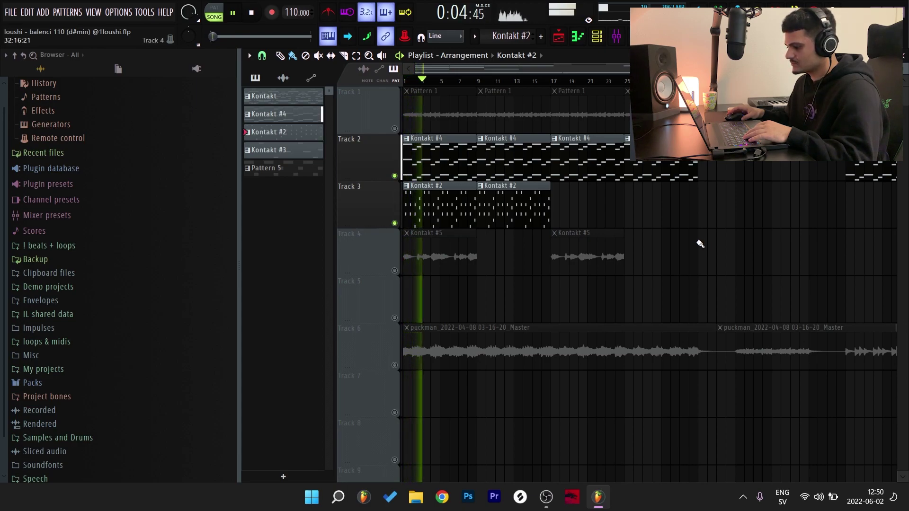
{"action": "key", "text": "space"}
Audition the Kontakt #2 notes moved earlier onto the beat, and shift them back to their off-beat positions
{"action": "double_click", "coordinate": [432, 209]}
{"action": "scroll", "coordinate": [477, 202], "scroll_direction": "left", "scroll_amount": 1}
{"action": "key", "text": "shift+Left"}
{"action": "key", "text": "shift+Left"}
{"action": "key", "text": "space"}
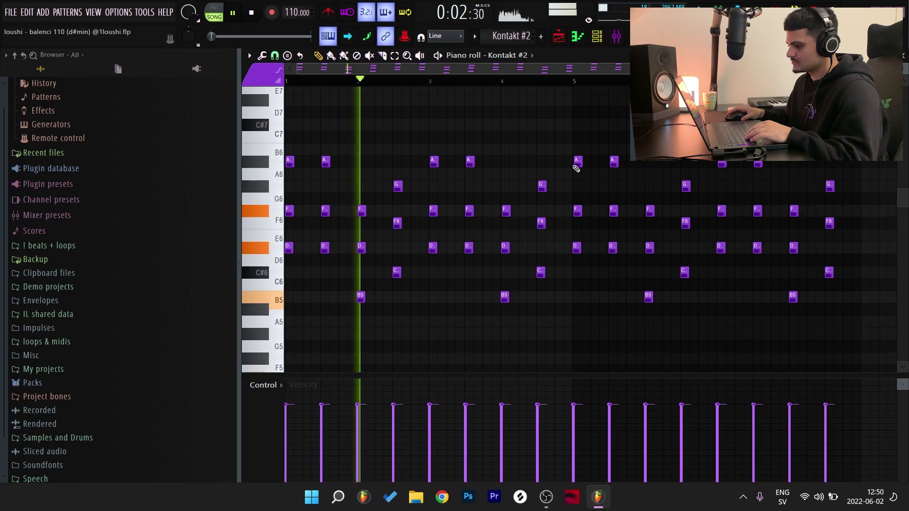
{"action": "key", "text": "space"}
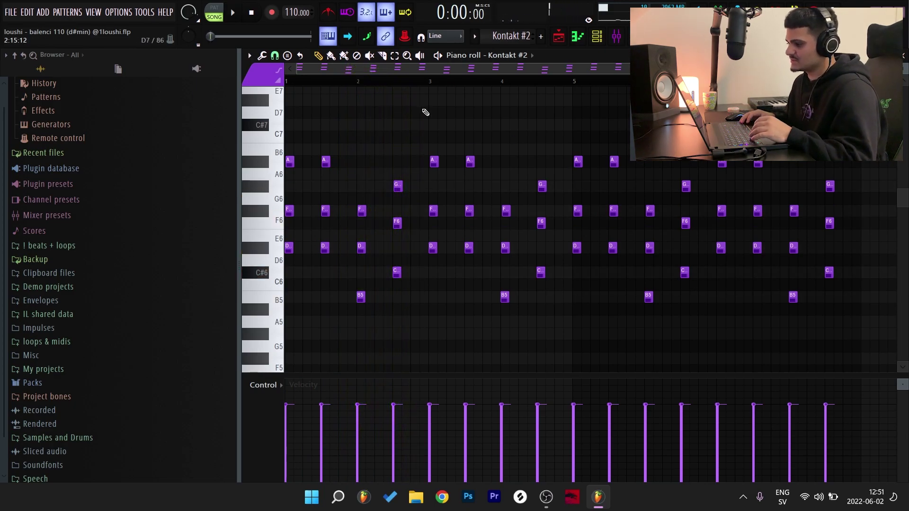
{"action": "key", "text": "shift+Right"}
{"action": "key", "text": "shift+Right"}
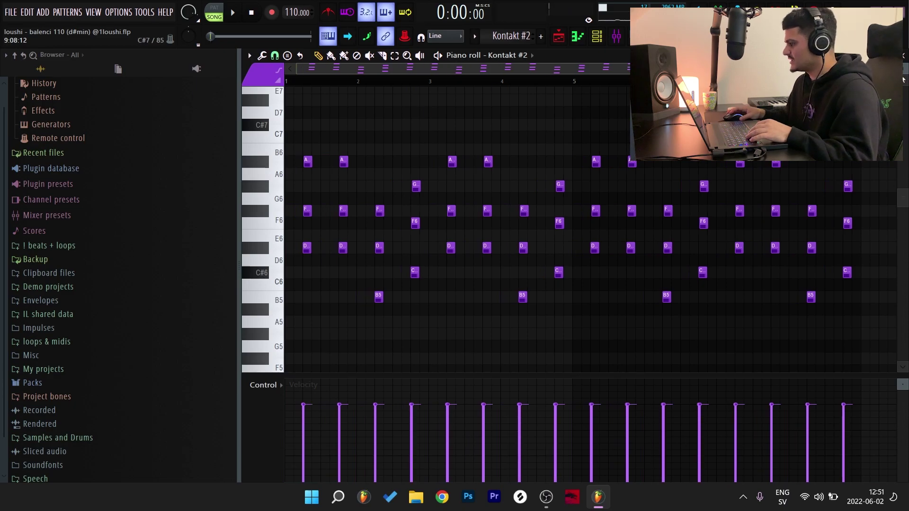
Review the Decapitator, Fruity parametric EQ 2, ValhallaVintageVerb and Cymatics Lotus settings on mixer Insert 3
{"action": "key", "text": "F5"}
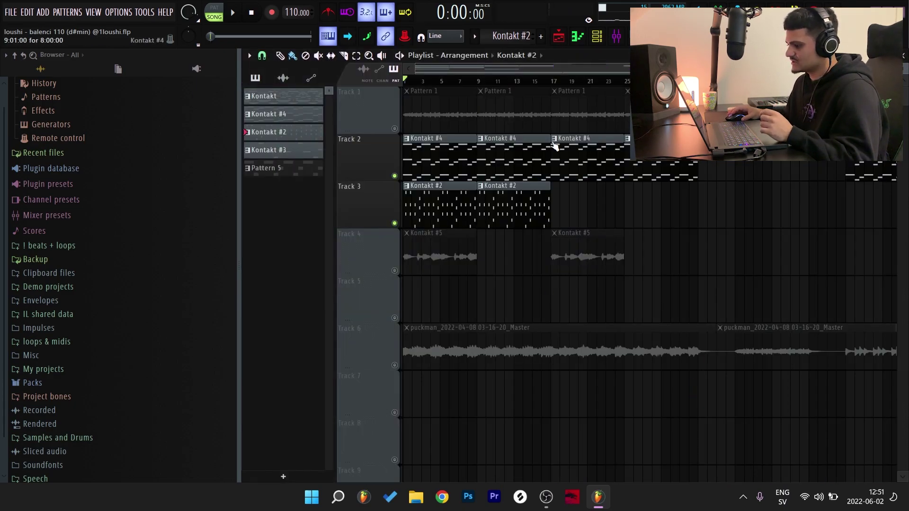
{"action": "key", "text": "F9"}
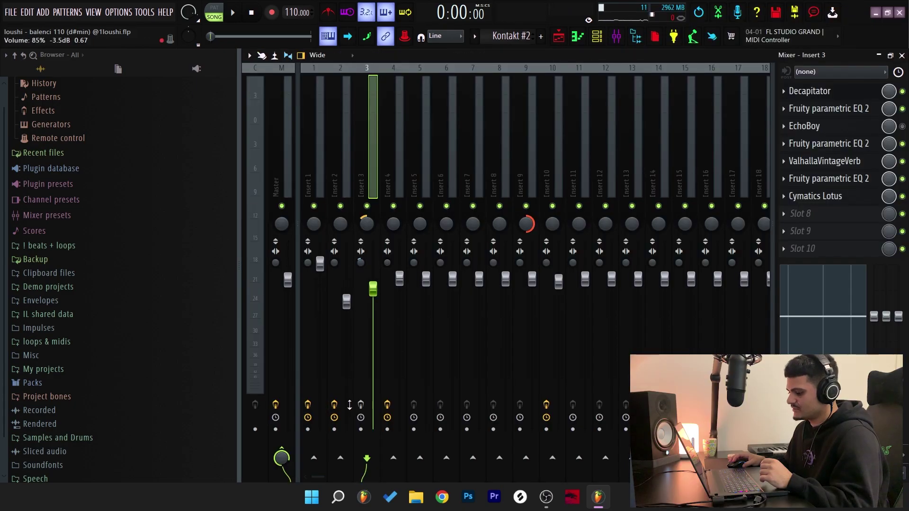
{"action": "left_click", "coordinate": [859, 92]}
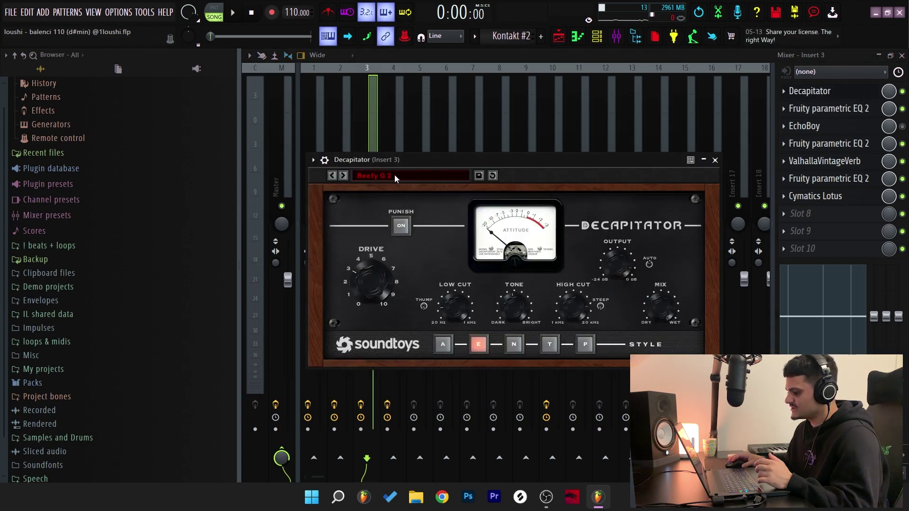
{"action": "left_click", "coordinate": [821, 109]}
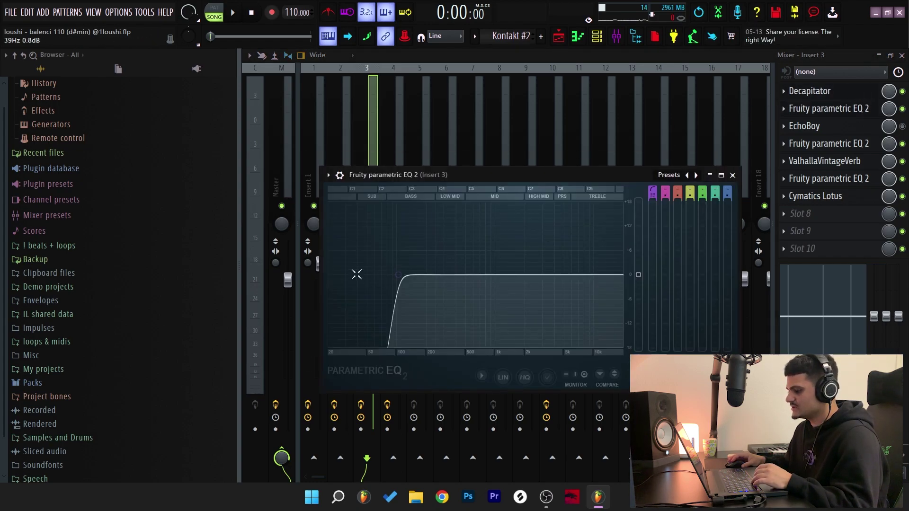
{"action": "left_click", "coordinate": [858, 143]}
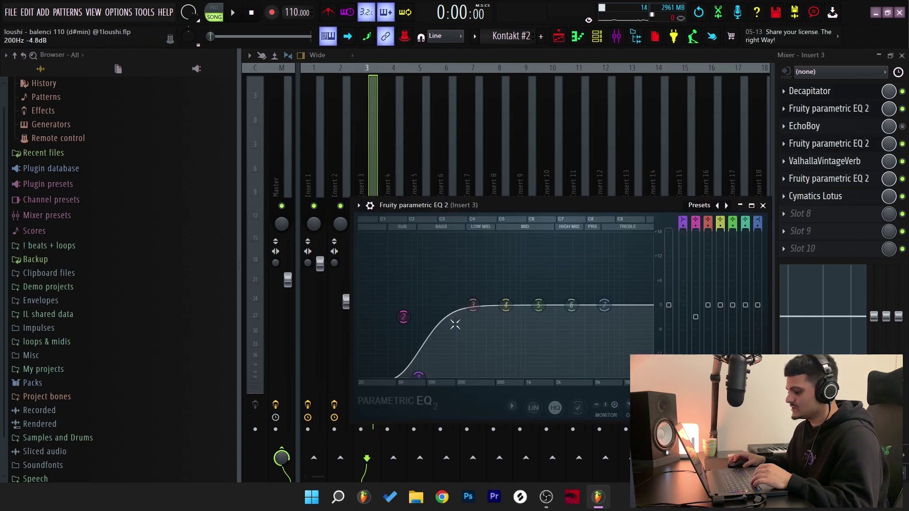
{"action": "left_click", "coordinate": [814, 161]}
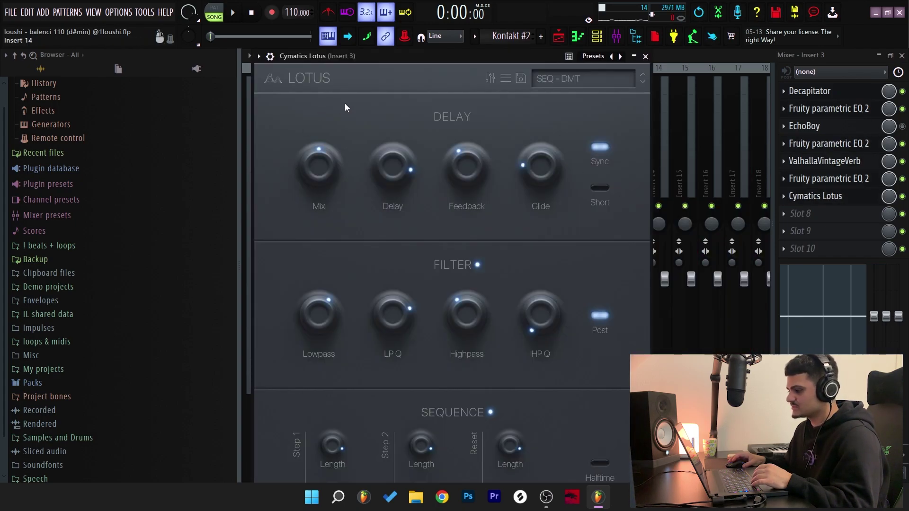
{"action": "left_click", "coordinate": [646, 56]}
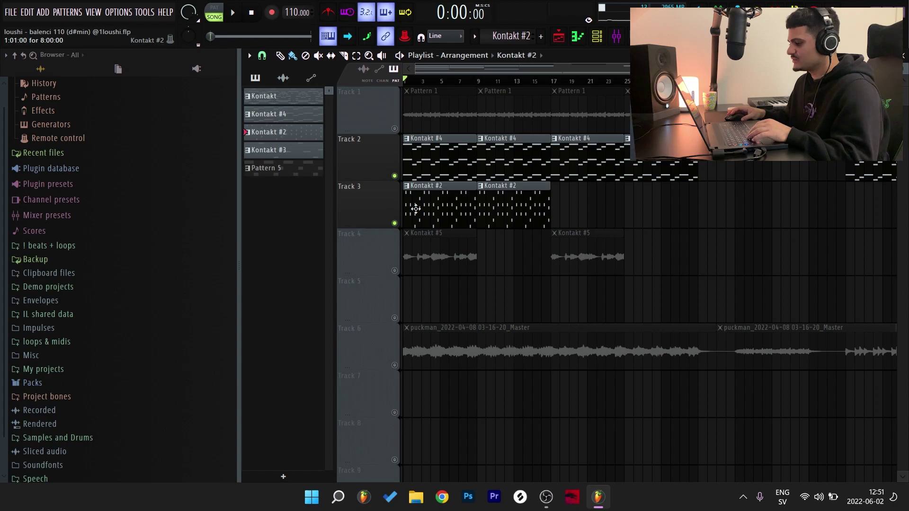
Play the Kontakt #2 pattern in the piano roll, and unmute Tracks 1 and 4 in the playlist
{"action": "double_click", "coordinate": [416, 209]}
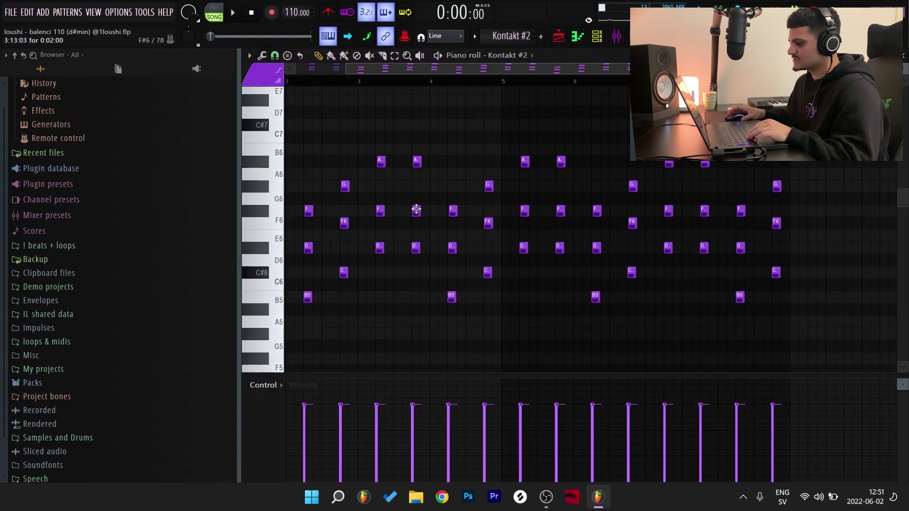
{"action": "key", "text": "space"}
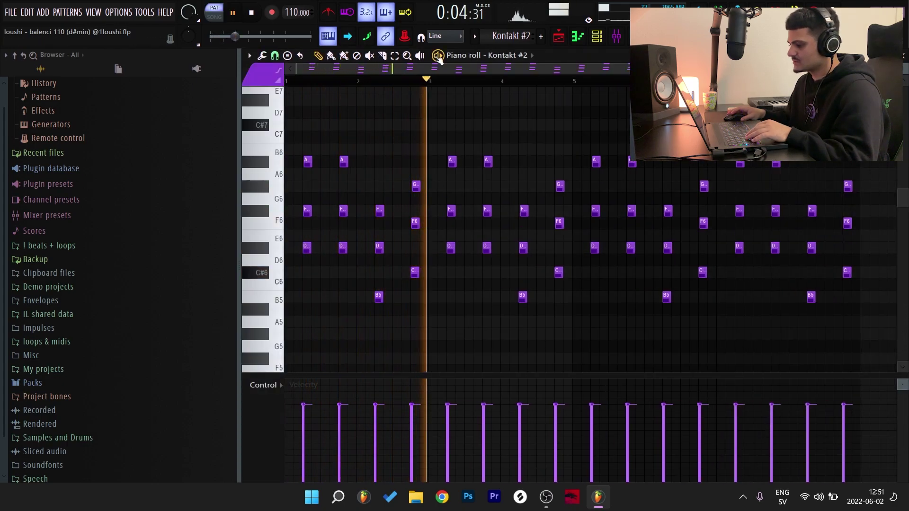
{"action": "left_click", "coordinate": [395, 129]}
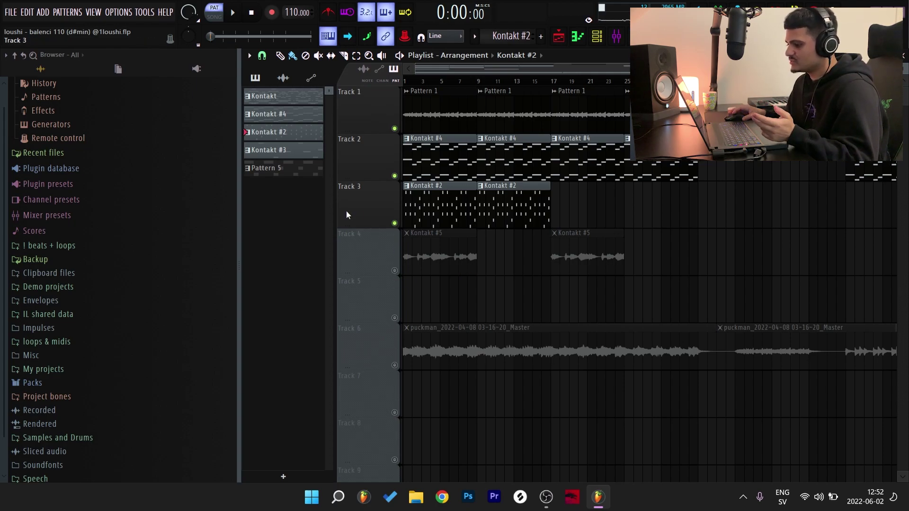
{"action": "left_click", "coordinate": [389, 268]}
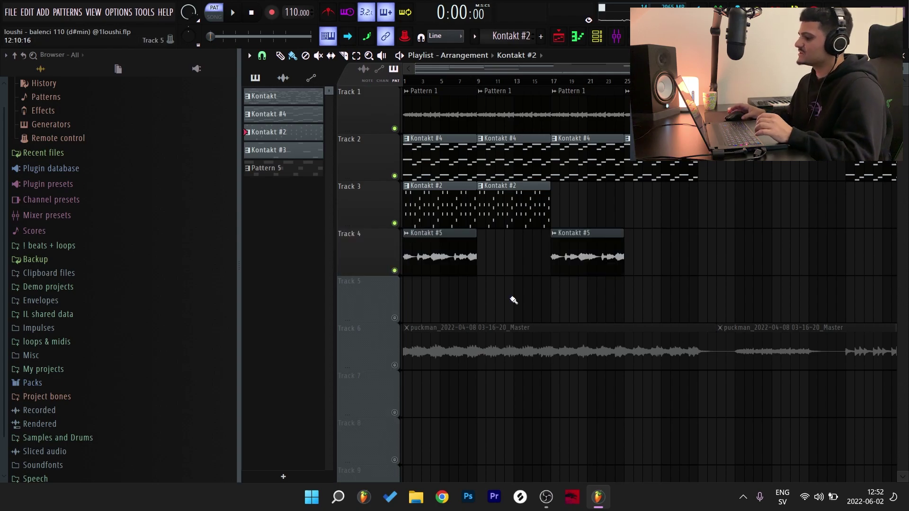
Examine the Kontakt #3 channel's Vocalise 2 "F# min Phrases (with Motifs)" instrument and its pattern in the piano roll
{"action": "left_click", "coordinate": [597, 37]}
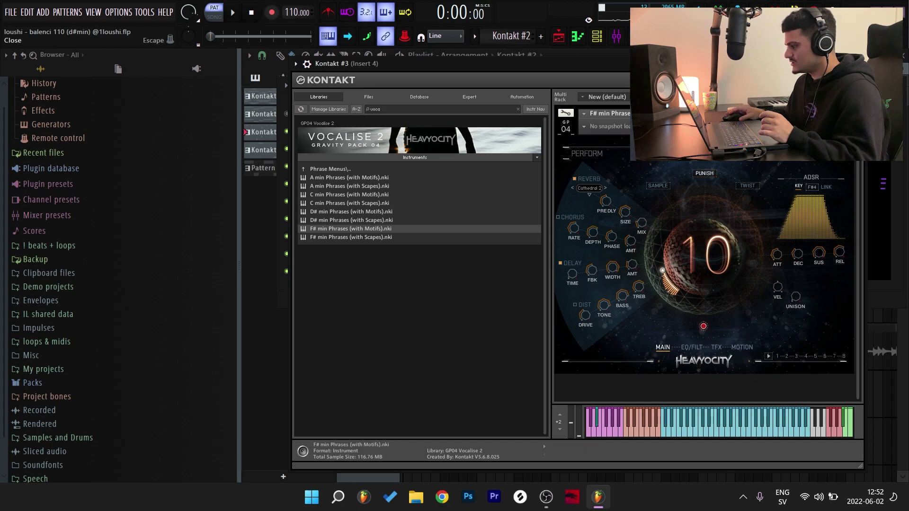
{"action": "left_click", "coordinate": [857, 63]}
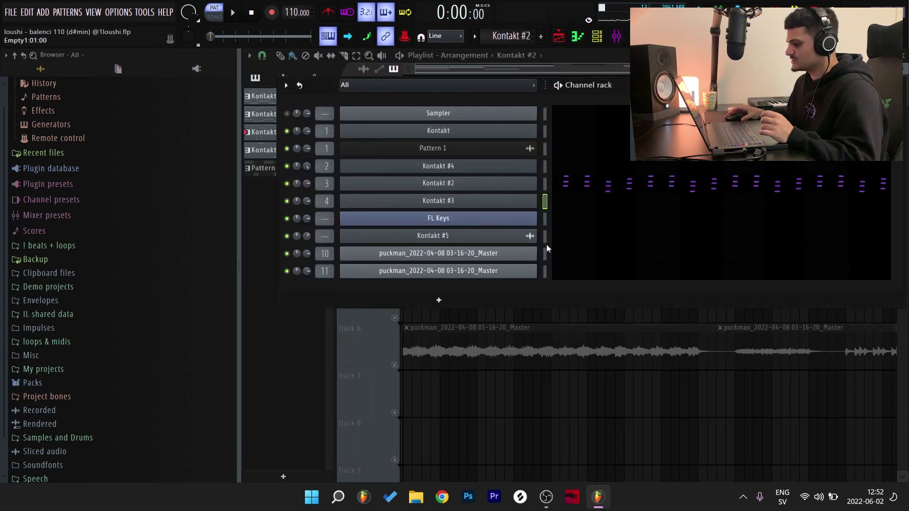
{"action": "scroll", "coordinate": [513, 36], "scroll_direction": "down", "scroll_amount": 1}
{"action": "key", "text": "F7"}
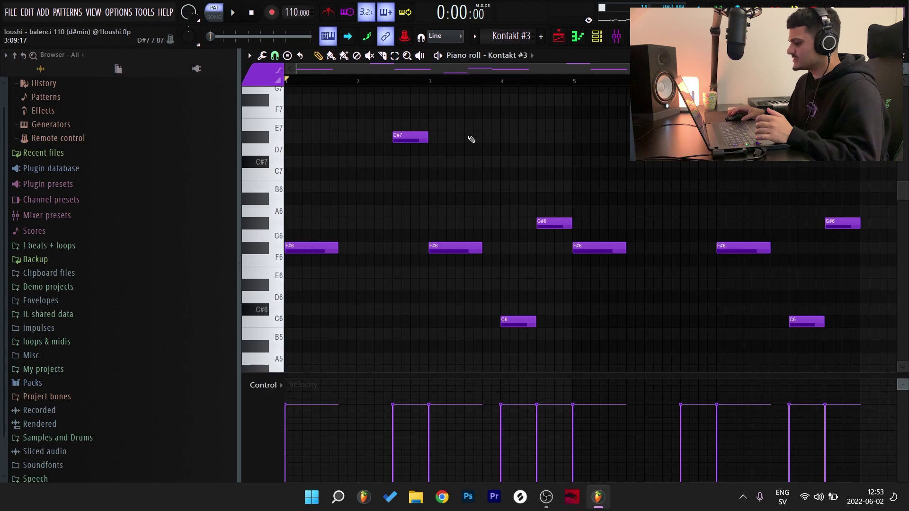
Play back the Kontakt #3 vocal pattern in the piano roll with all of its notes in view
{"action": "scroll", "coordinate": [458, 155], "scroll_direction": "down", "scroll_amount": 1}
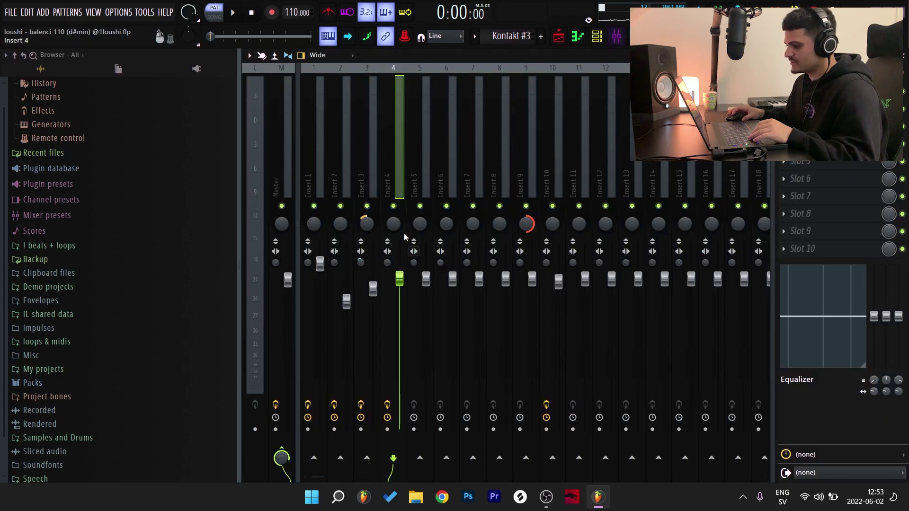
{"action": "key", "text": "F7"}
{"action": "key", "text": "space"}
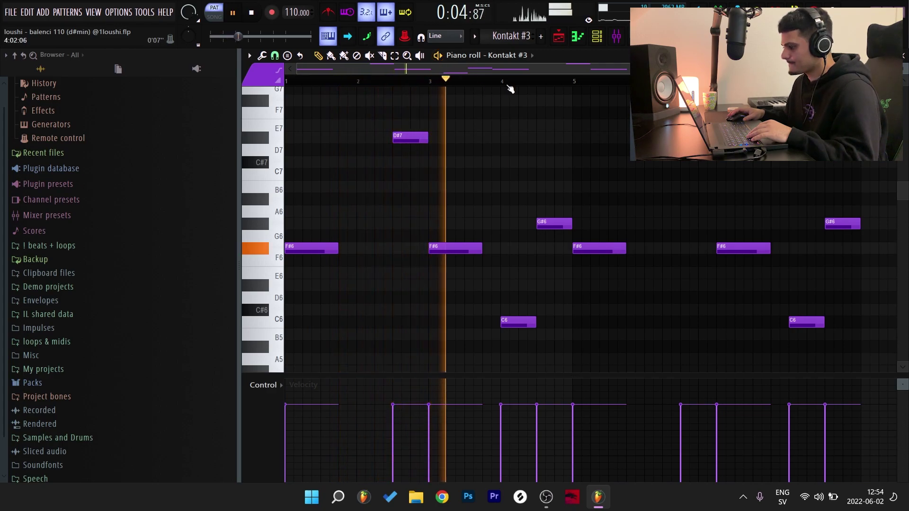
{"action": "scroll", "coordinate": [512, 85], "scroll_direction": "down", "scroll_amount": 1}
{"action": "scroll", "coordinate": [527, 165], "scroll_direction": "down", "scroll_amount": 2}
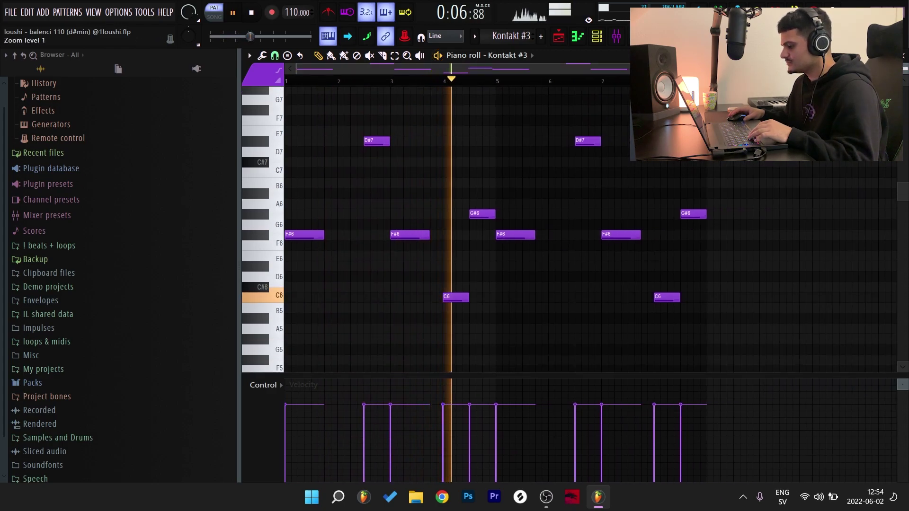
{"action": "key", "text": "space"}
Review the two Fruity parametric EQ 2 instances and the ValhallaVintageVerb settings on mixer Insert 4
{"action": "key", "text": "F9"}
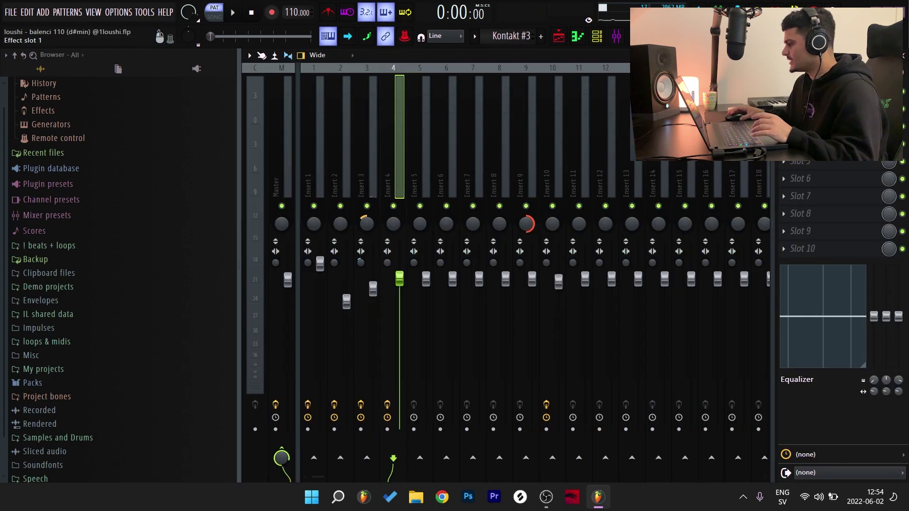
{"action": "left_click", "coordinate": [810, 91]}
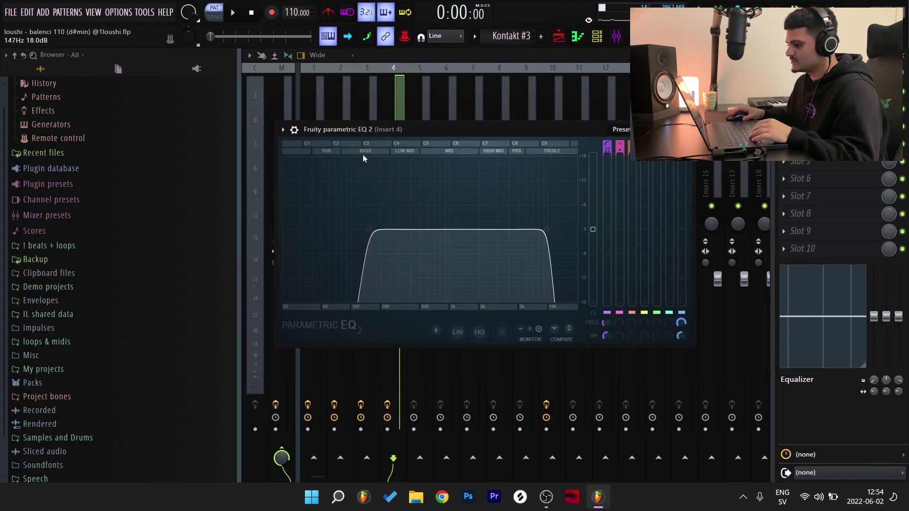
{"action": "key", "text": "Page_Down"}
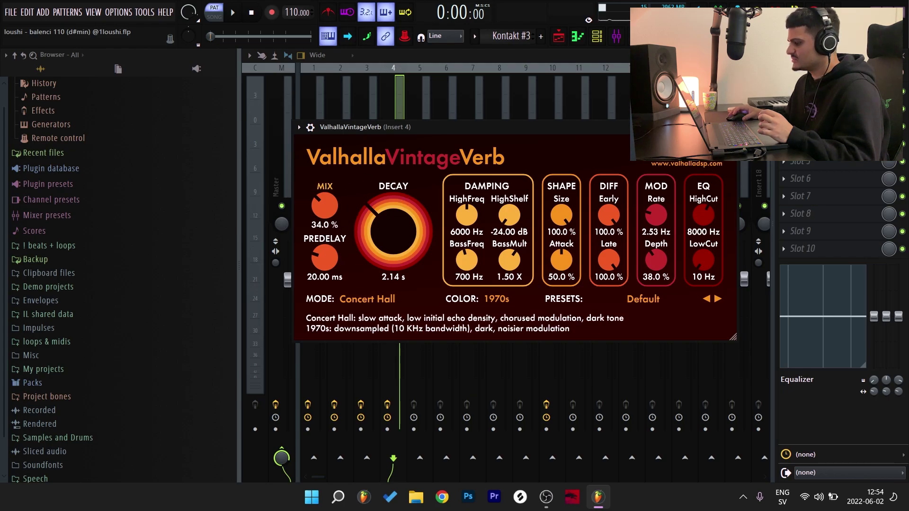
{"action": "left_click", "coordinate": [731, 127]}
{"action": "left_click", "coordinate": [809, 92]}
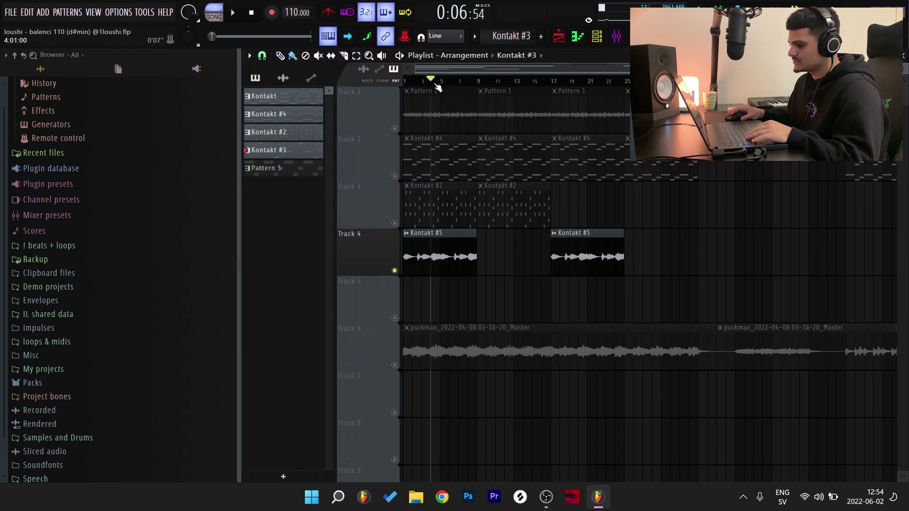
Audition the Kontakt #5 audio clips with Track 4 soloed in the playlist
{"action": "key", "text": "l"}
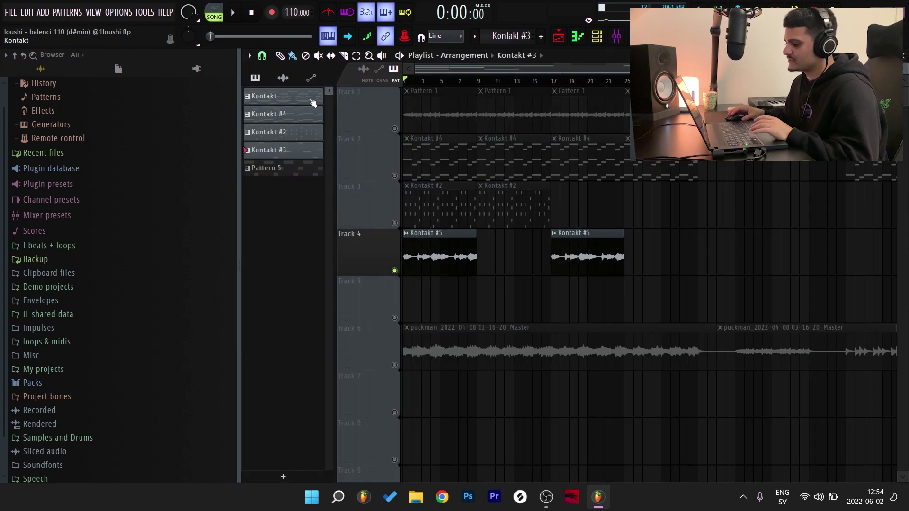
{"action": "key", "text": "space"}
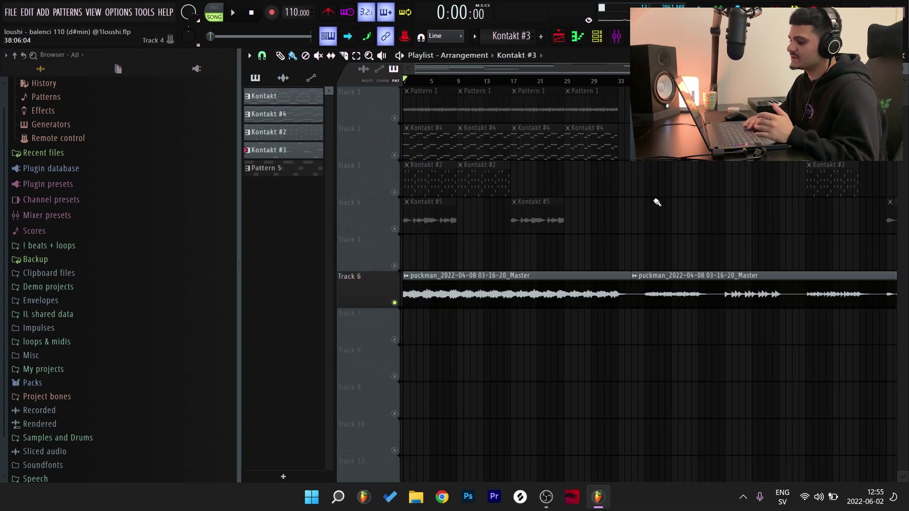
{"action": "key", "text": "space"}
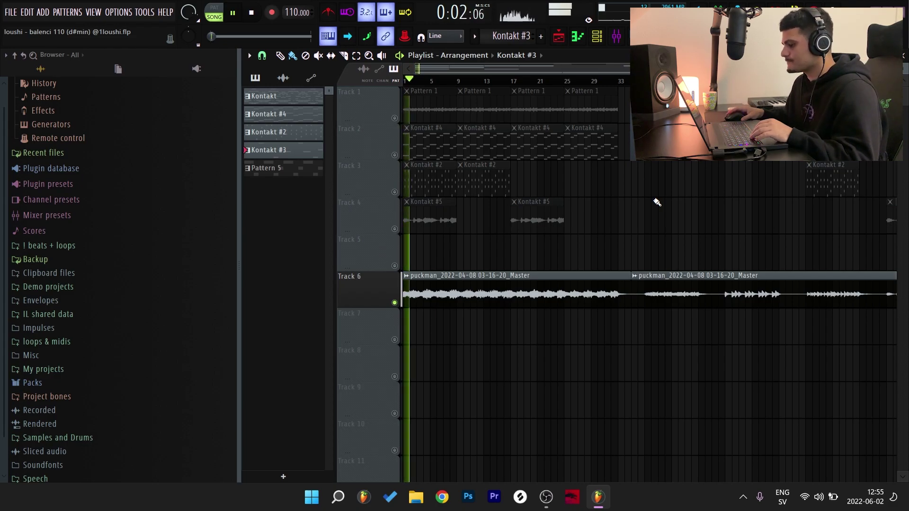
{"action": "right_click", "coordinate": [655, 200], "text": "ctrl"}
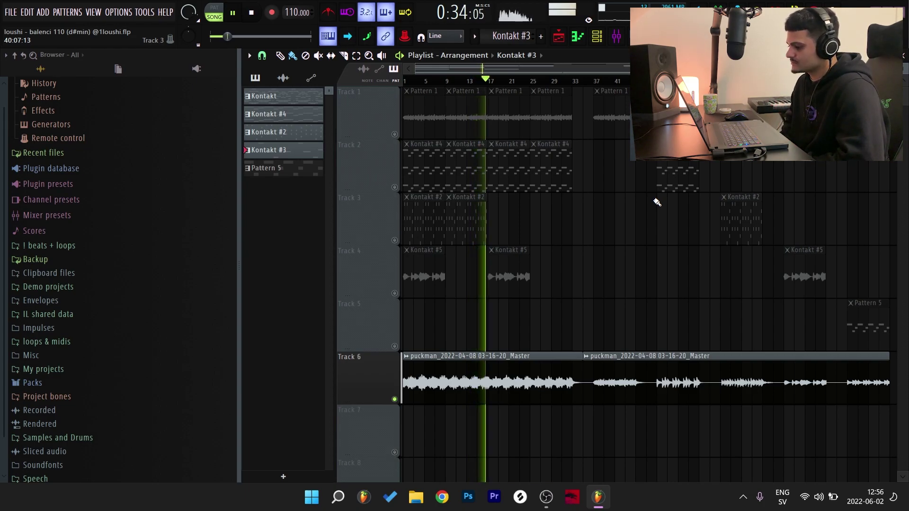
{"action": "key", "text": "space"}
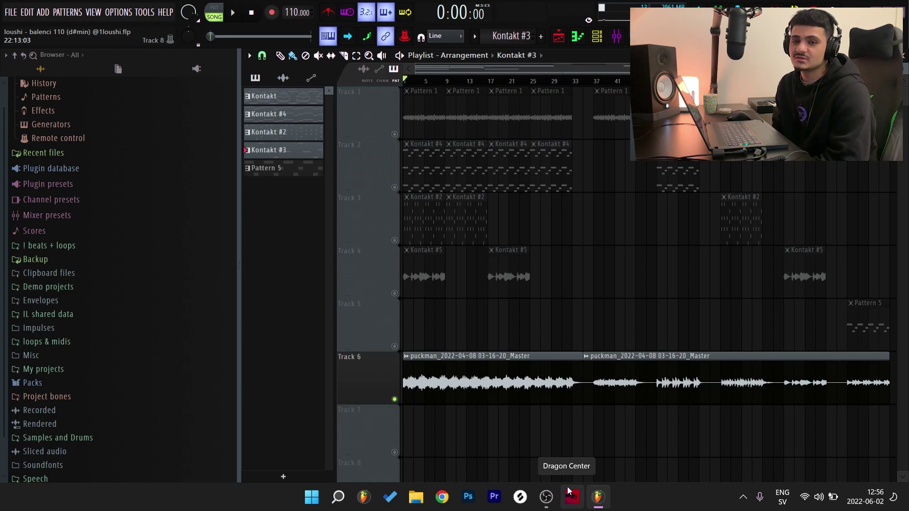